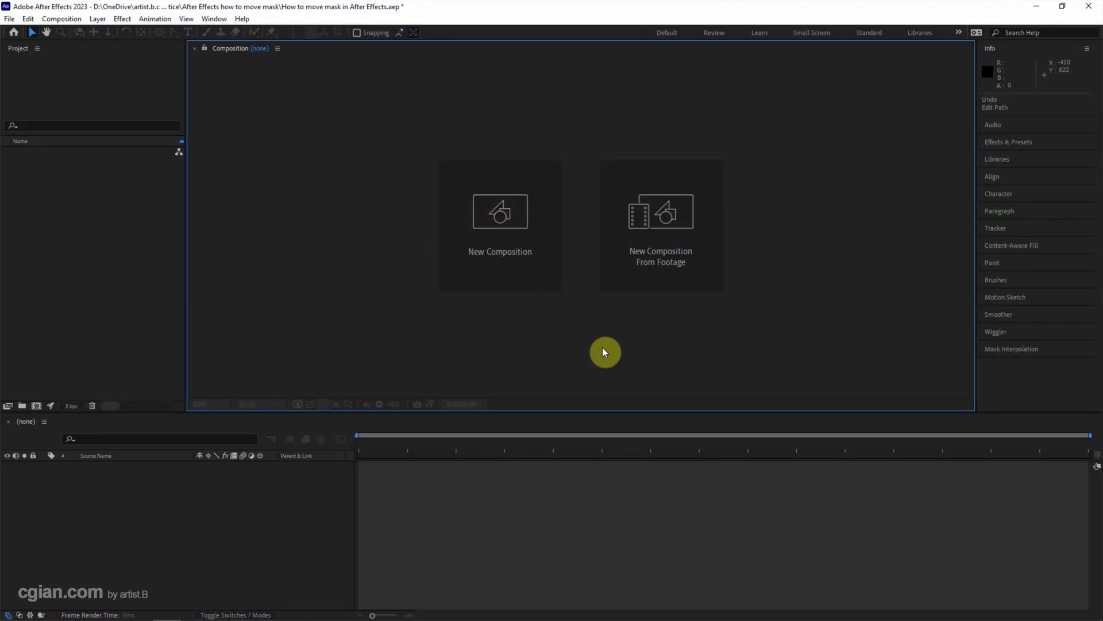
Create Comp 1 from the default HD 1920×1080 composition preset
left_click(482, 256)
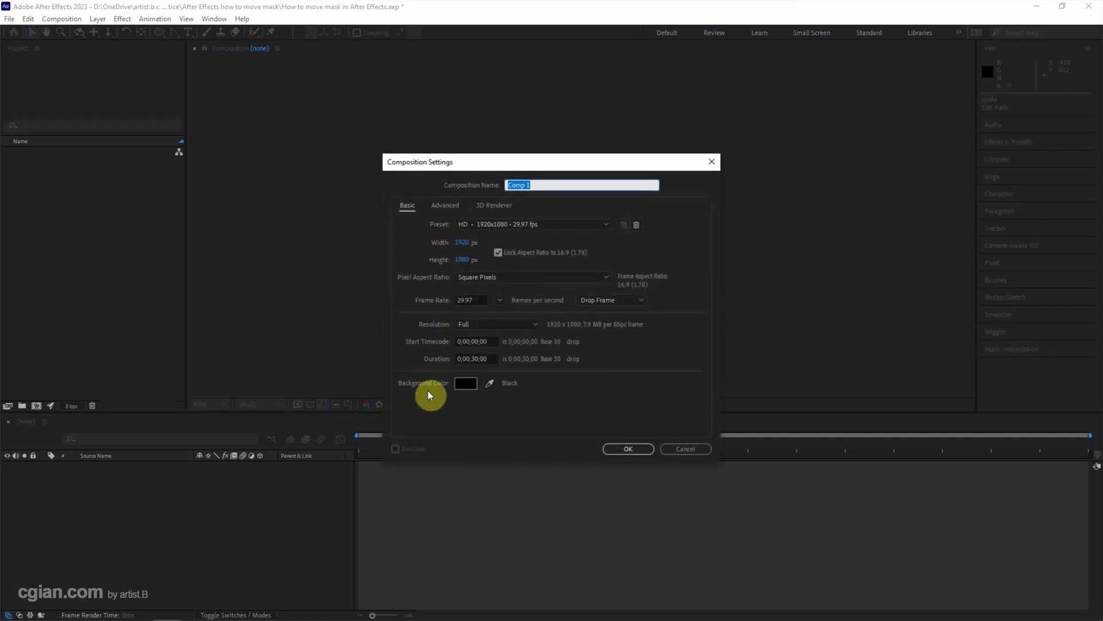
left_click(634, 450)
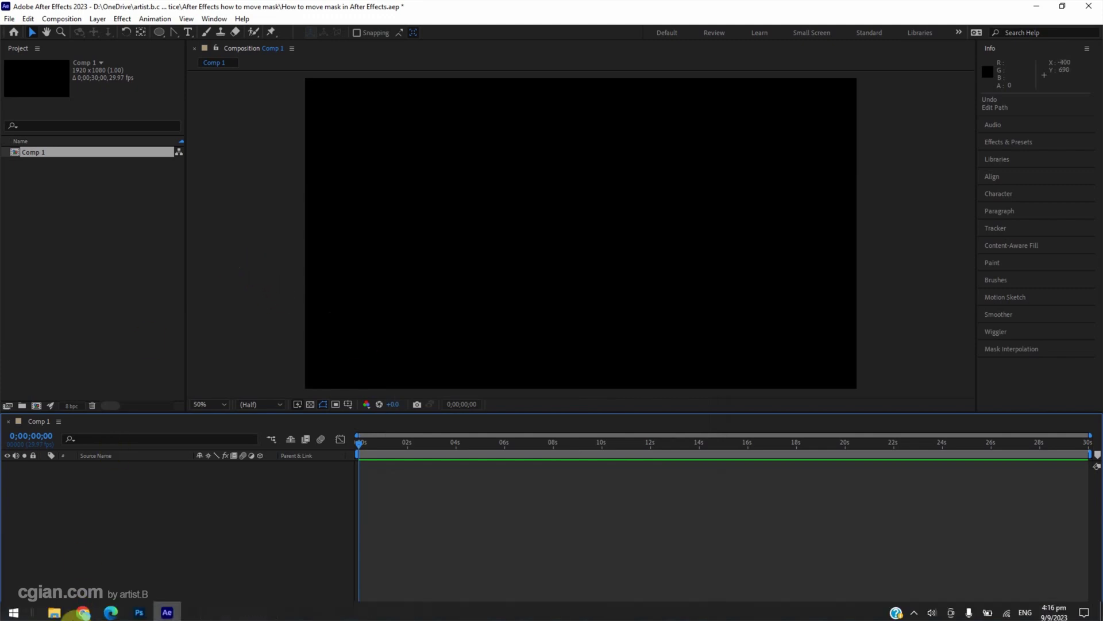
Import the landscape JPG, add it to Comp 1, and nudge it slightly upward
left_click(54, 613)
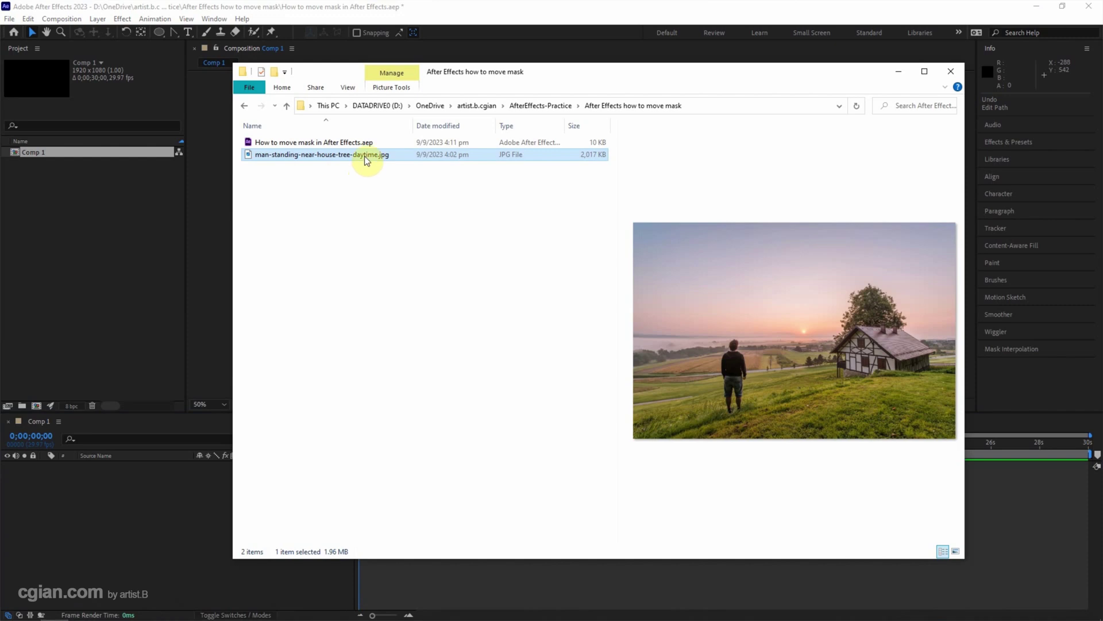
mouse_move(322, 154)
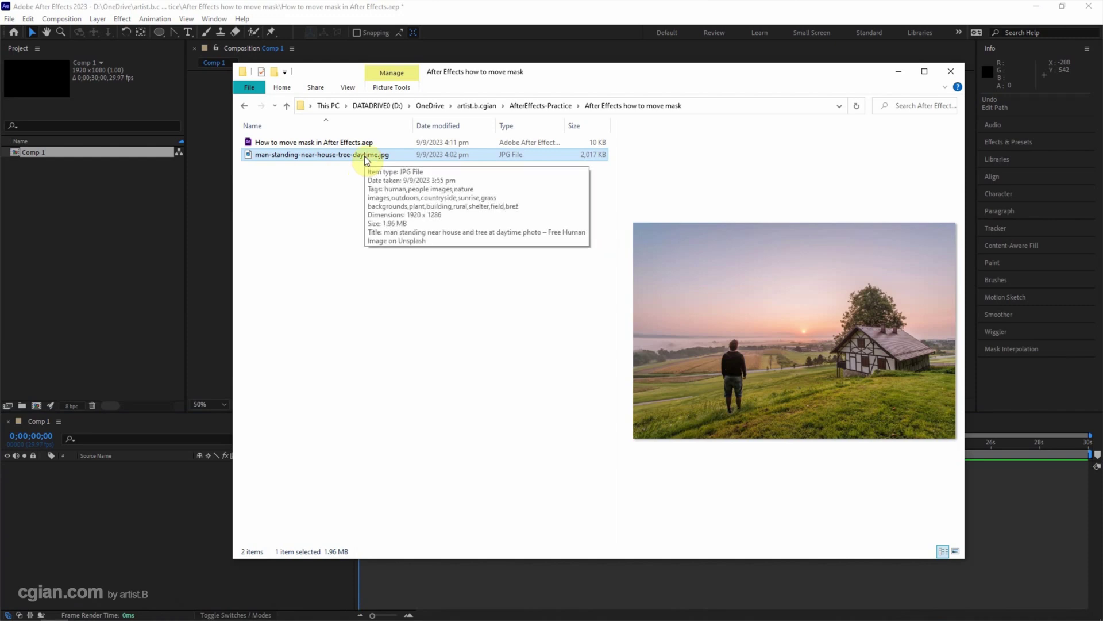
left_click_drag(365, 157, 53, 229)
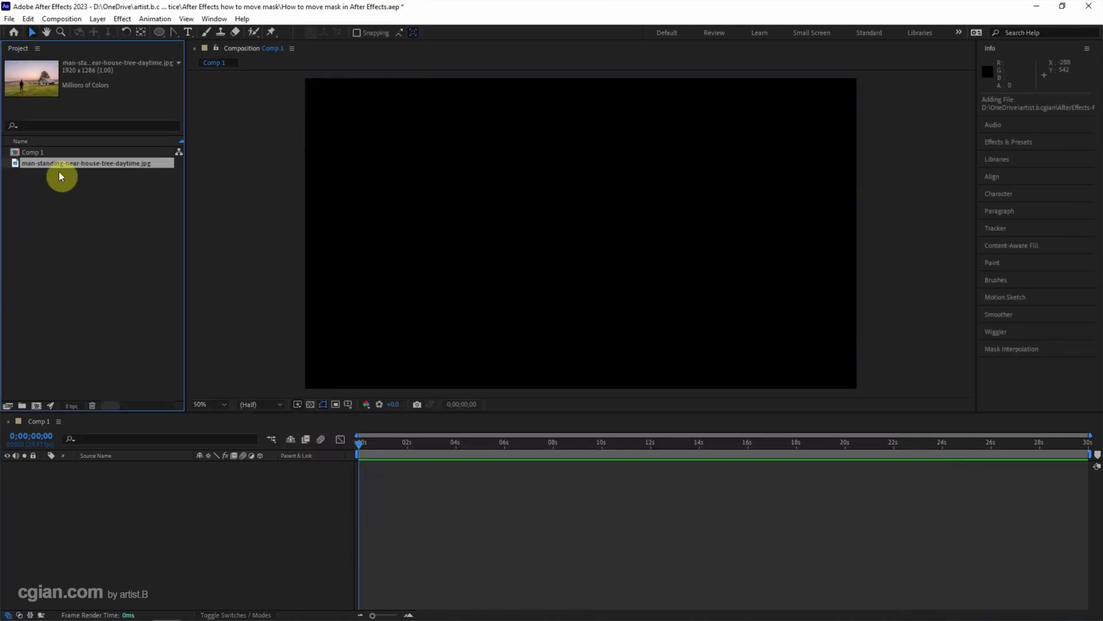
left_click_drag(61, 165, 189, 507)
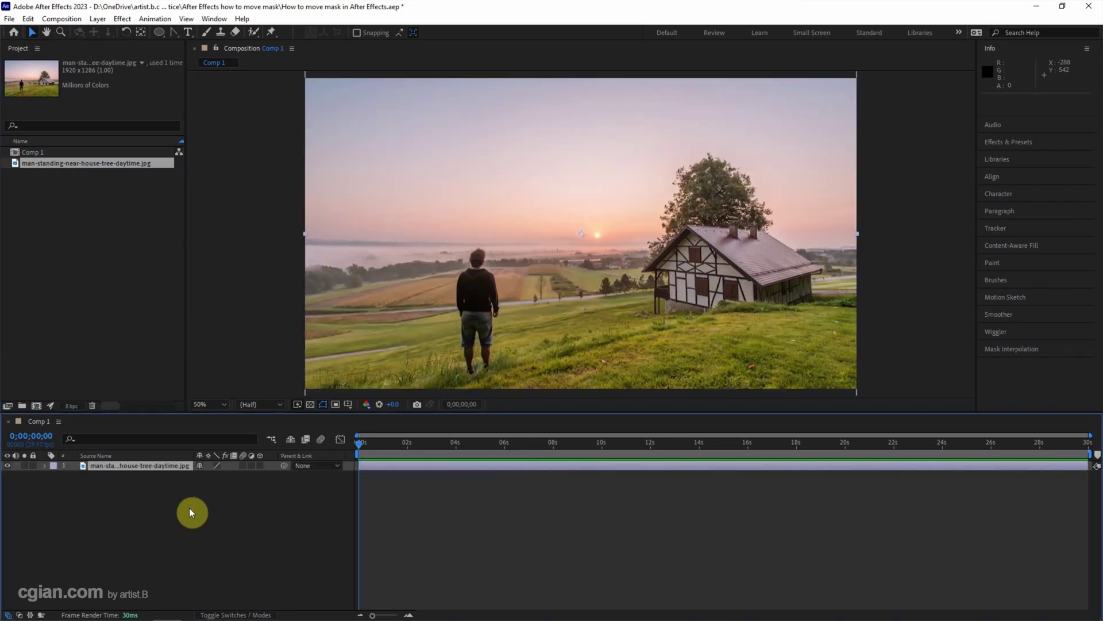
left_click_drag(547, 354, 553, 324)
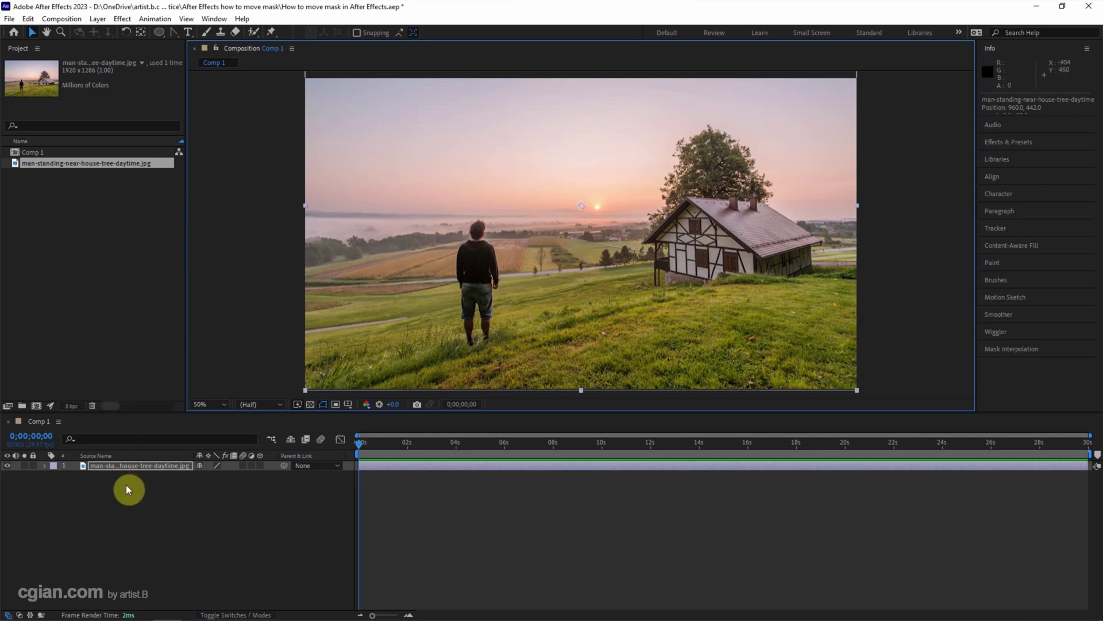
Draw an elliptical Mask 1 around the man on the photo layer and show its properties
left_click(120, 465)
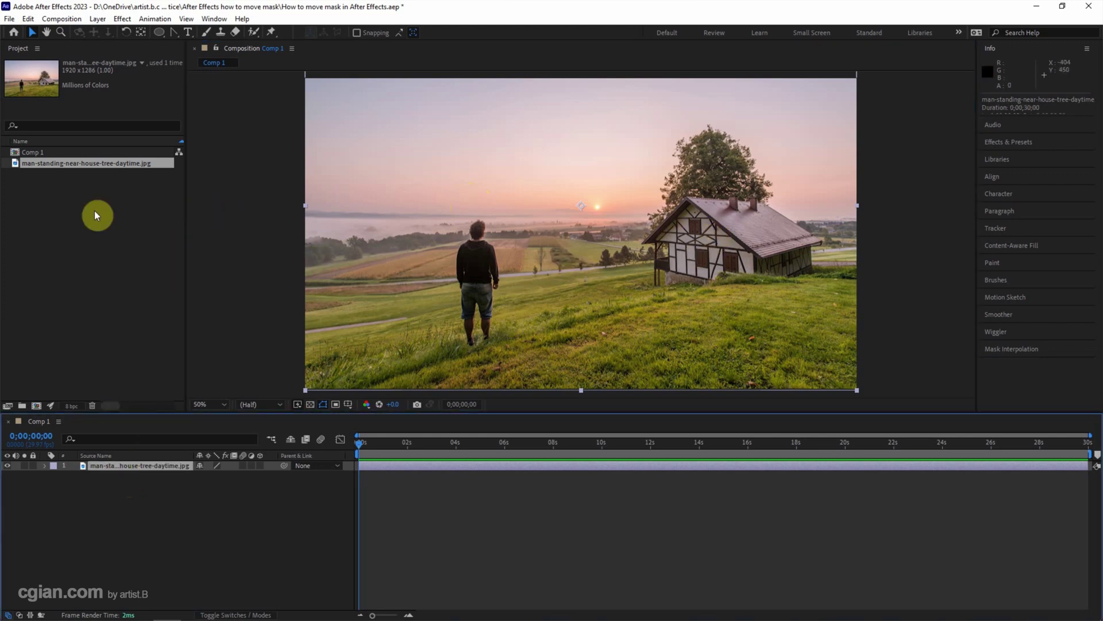
left_click(160, 31)
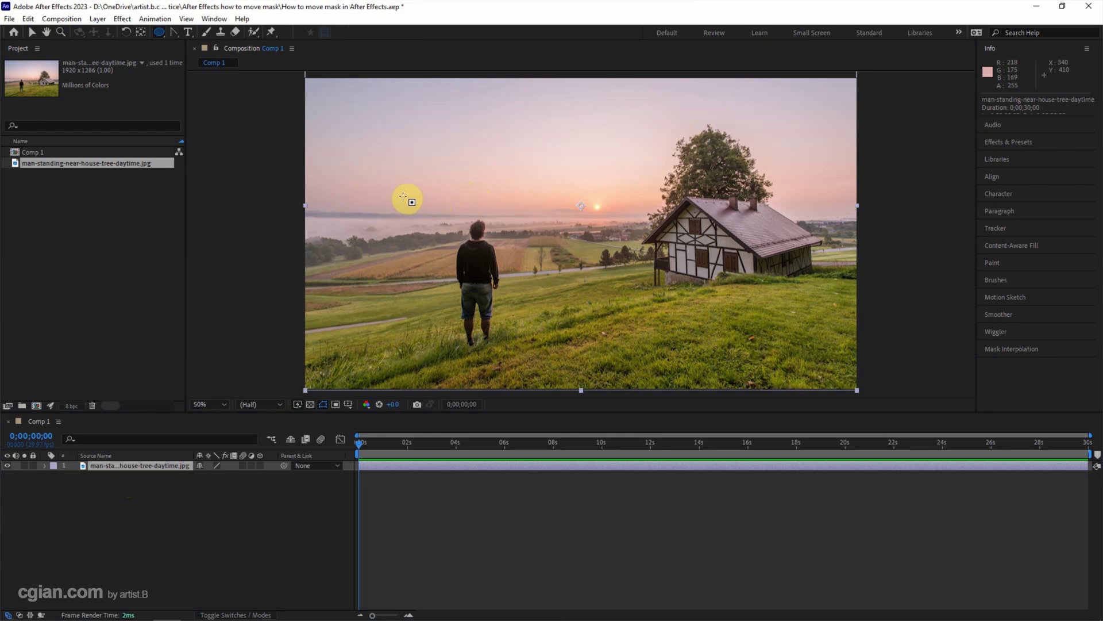
left_click_drag(402, 196, 544, 345)
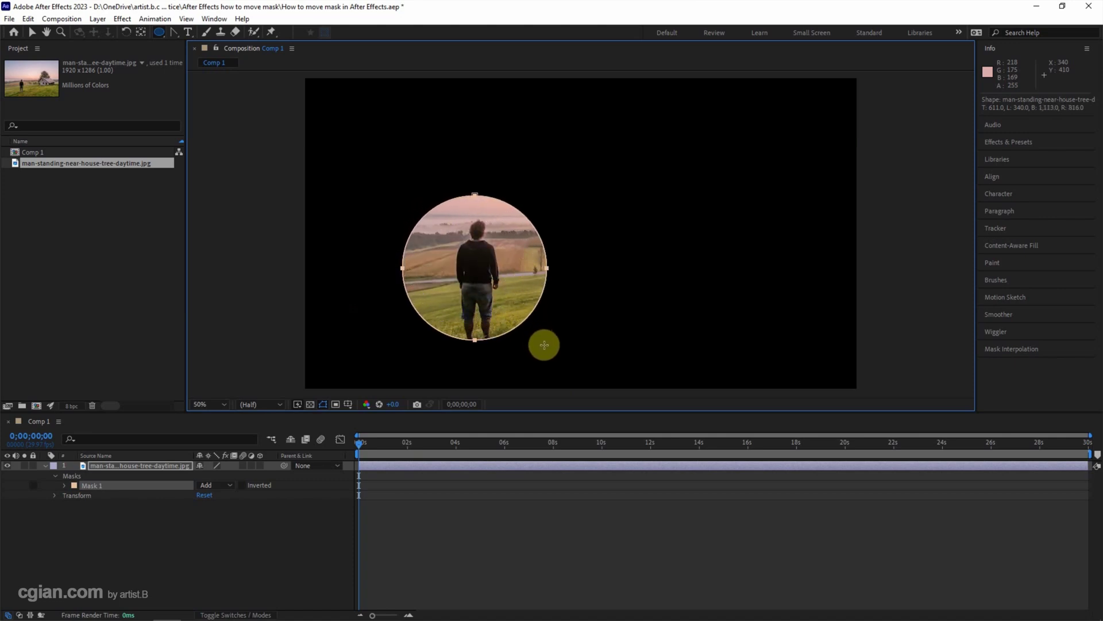
left_click_drag(545, 345, 560, 363)
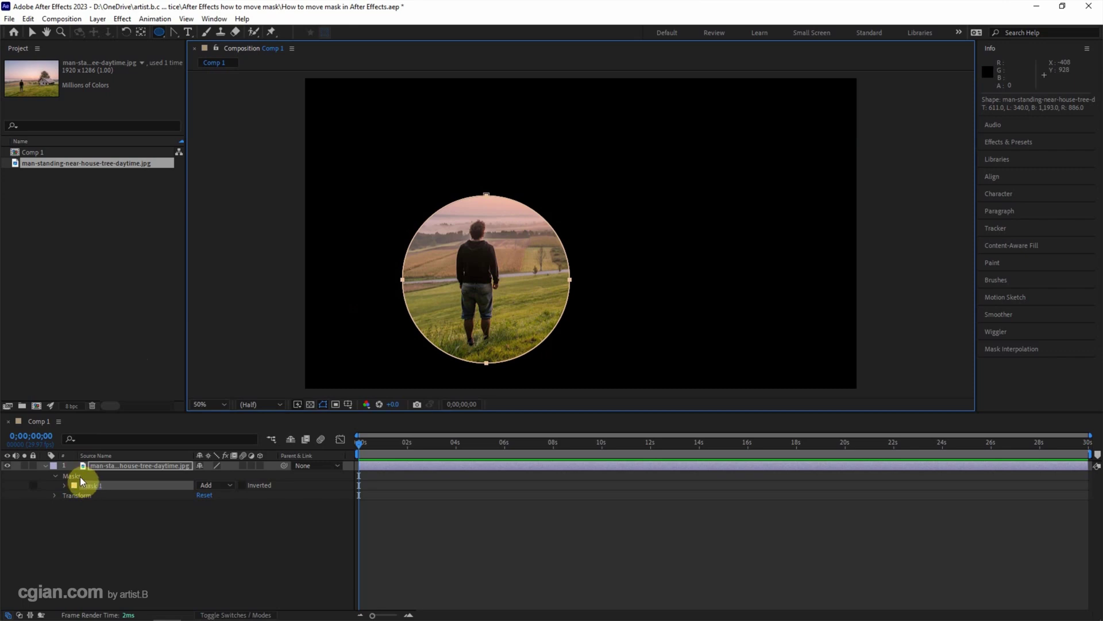
left_click(65, 489)
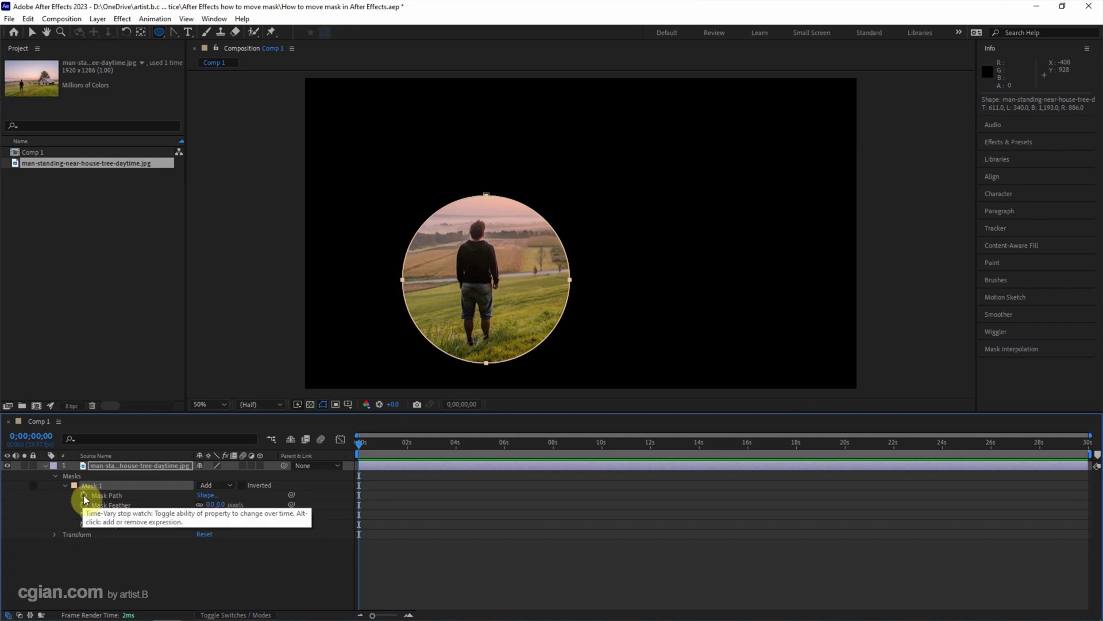
Keyframe Mask Path at 0 s, then move the circle over the house at about 4;01
left_click(84, 495)
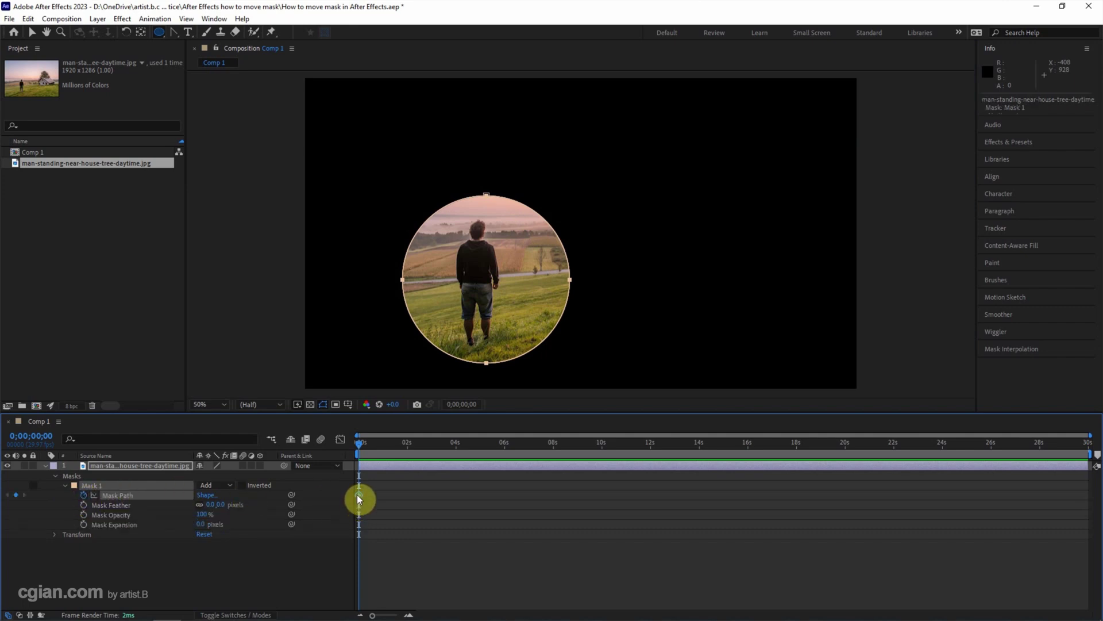
mouse_move(359, 495)
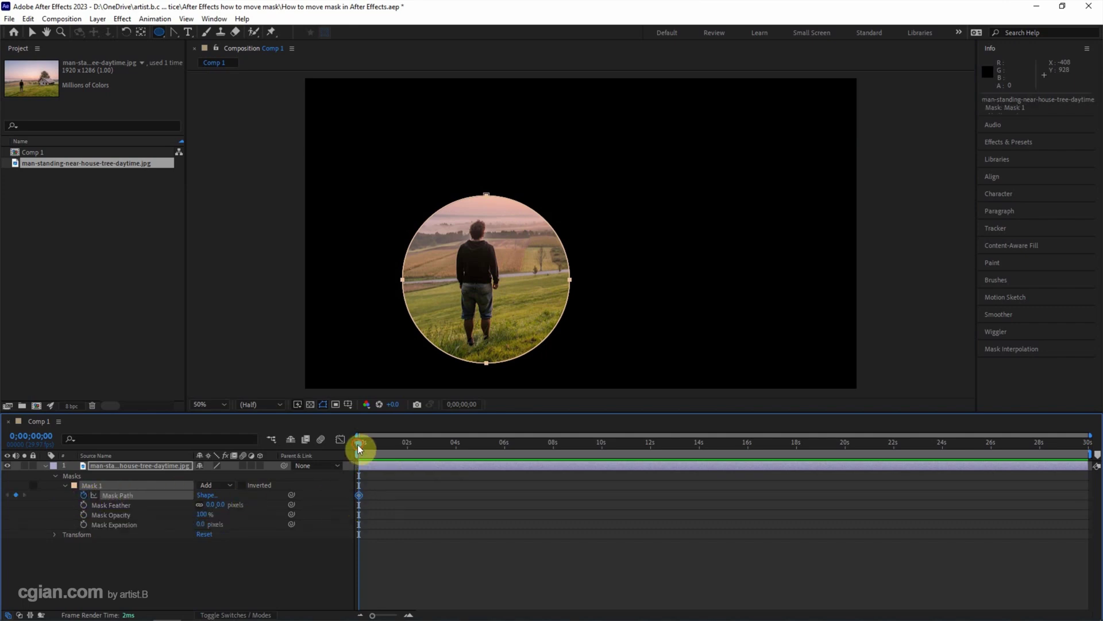
mouse_move(358, 444)
left_mouse_down()
mouse_move(414, 445)
mouse_move(455, 468)
left_mouse_up()
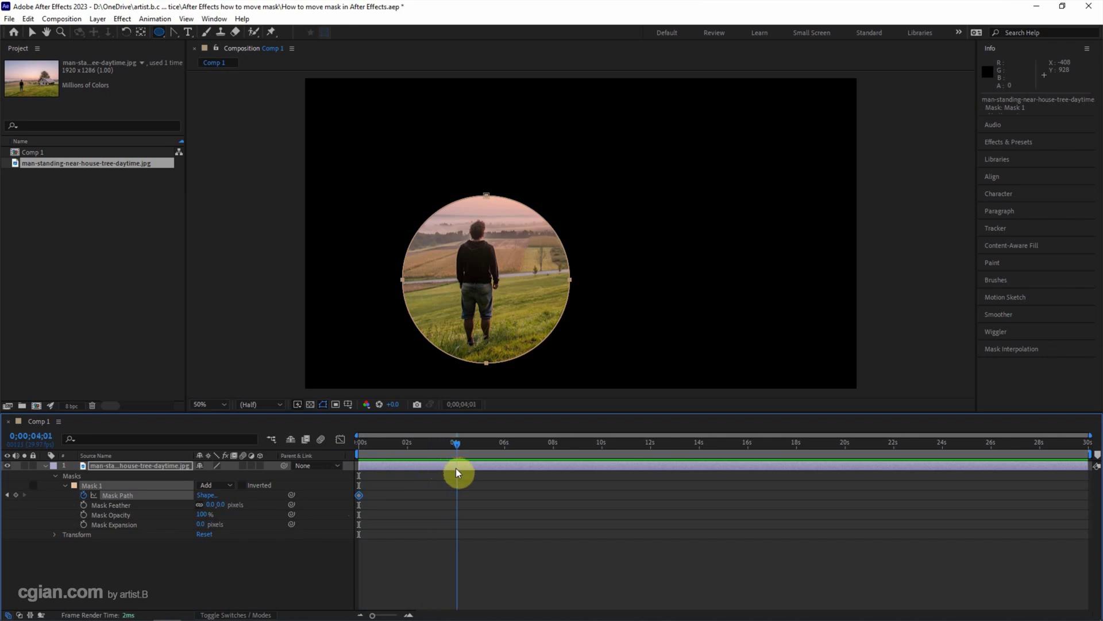
left_click_drag(456, 468, 456, 468)
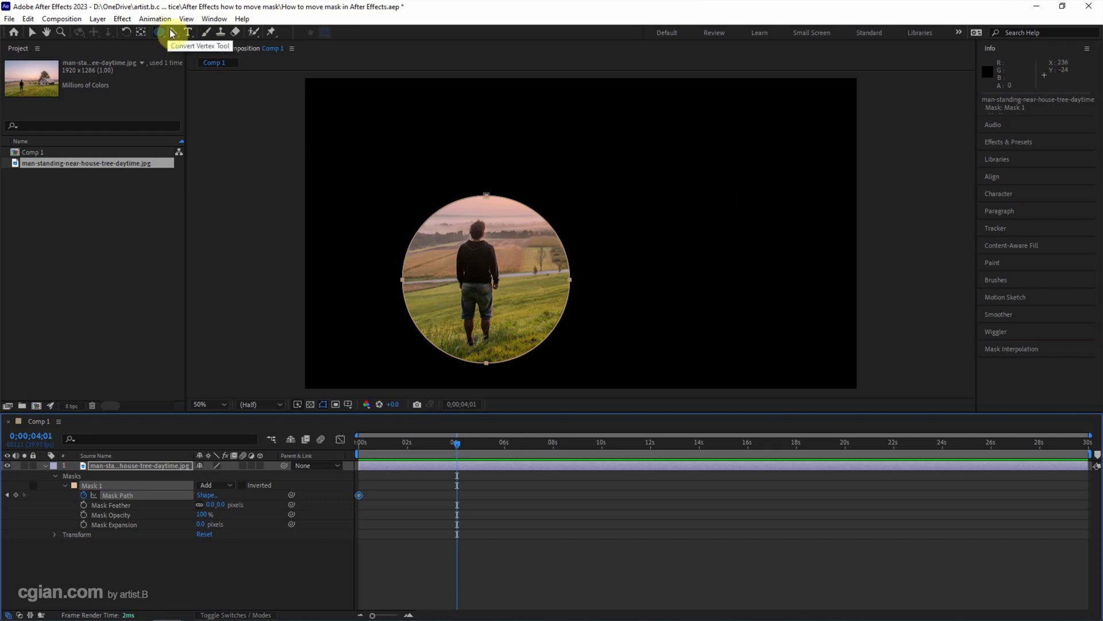
mouse_move(171, 32)
left_mouse_down()
mouse_move(196, 72)
mouse_move(216, 70)
left_mouse_up()
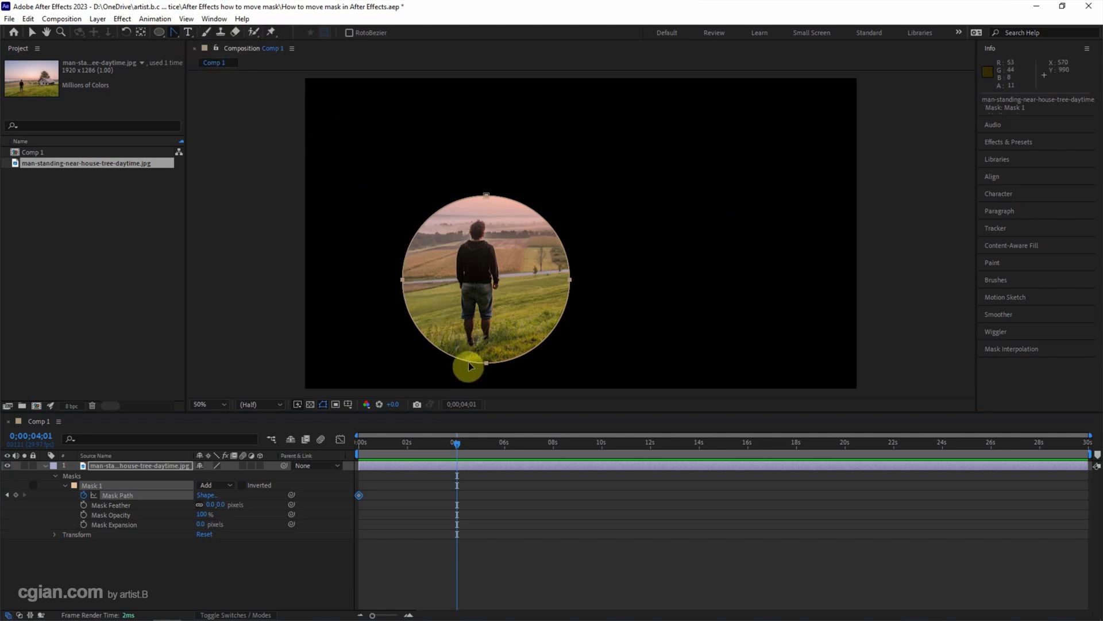
mouse_move(470, 367)
left_mouse_down()
mouse_move(654, 302)
mouse_move(697, 325)
left_mouse_up()
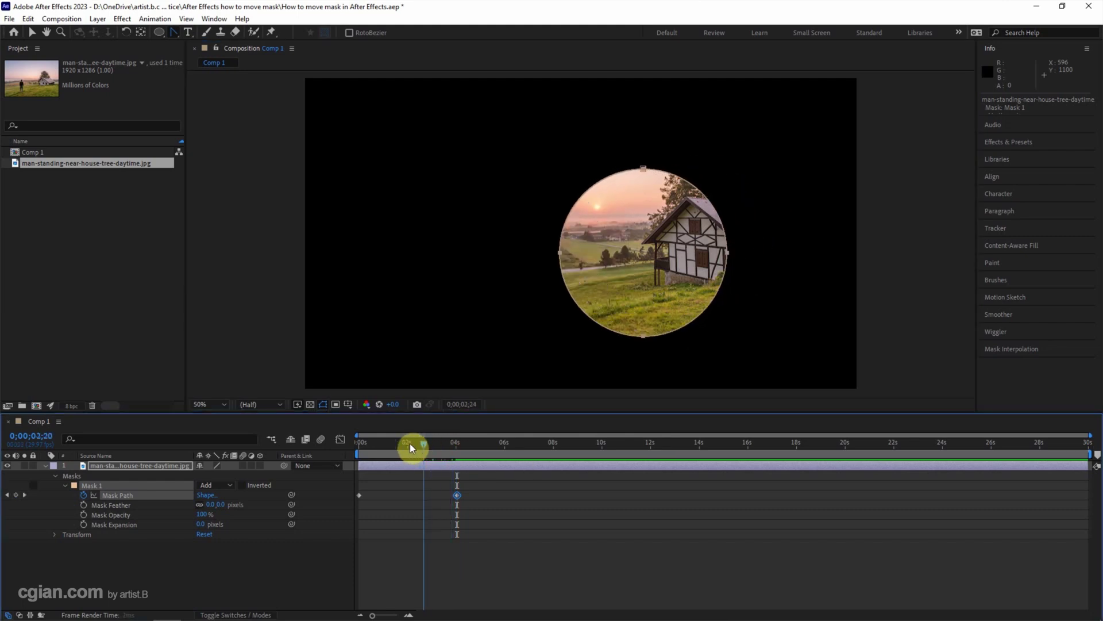
mouse_move(456, 445)
left_mouse_down()
mouse_move(350, 446)
mouse_move(376, 449)
left_mouse_up()
left_click(359, 455)
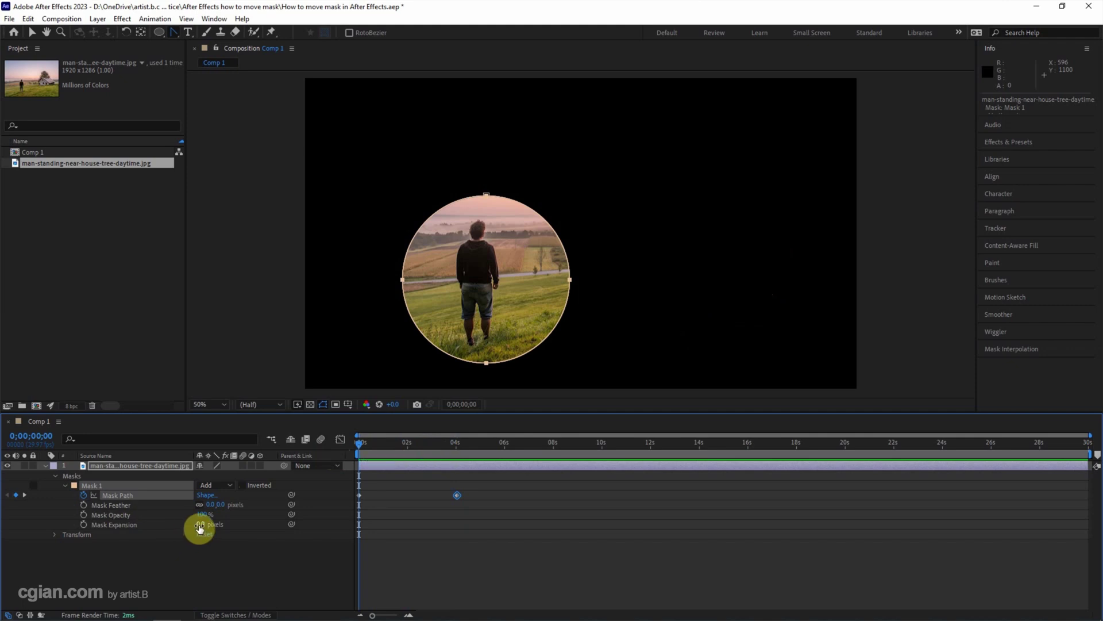
Keyframe Mask Expansion at -34 at 0 s and a larger value at 4 s
mouse_move(200, 524)
left_mouse_down()
mouse_move(232, 532)
mouse_move(156, 519)
left_mouse_up()
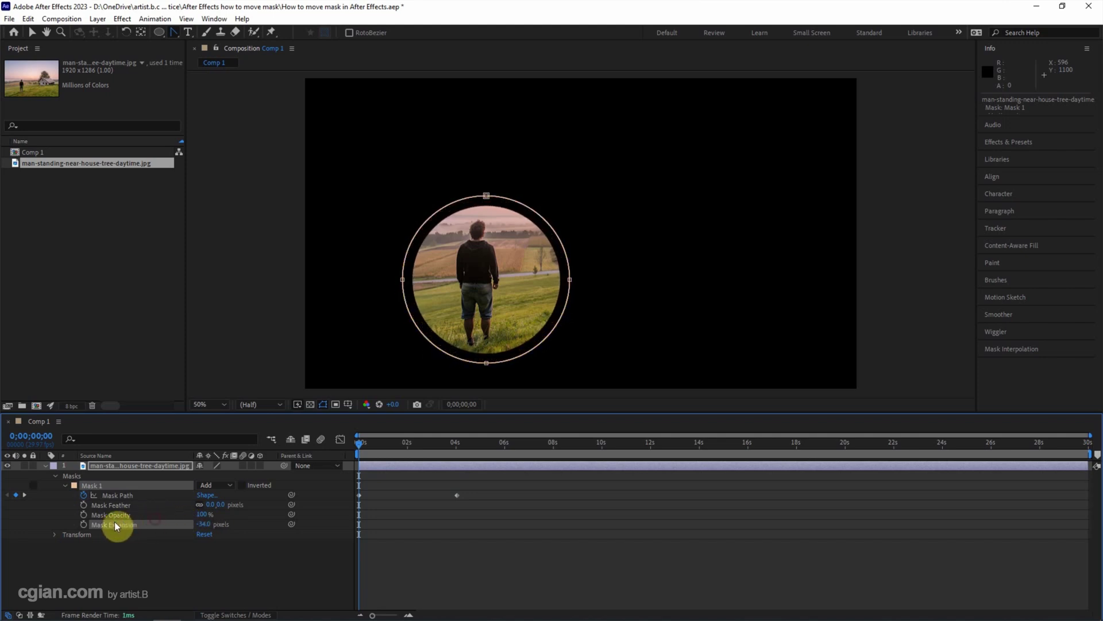
left_click(84, 524)
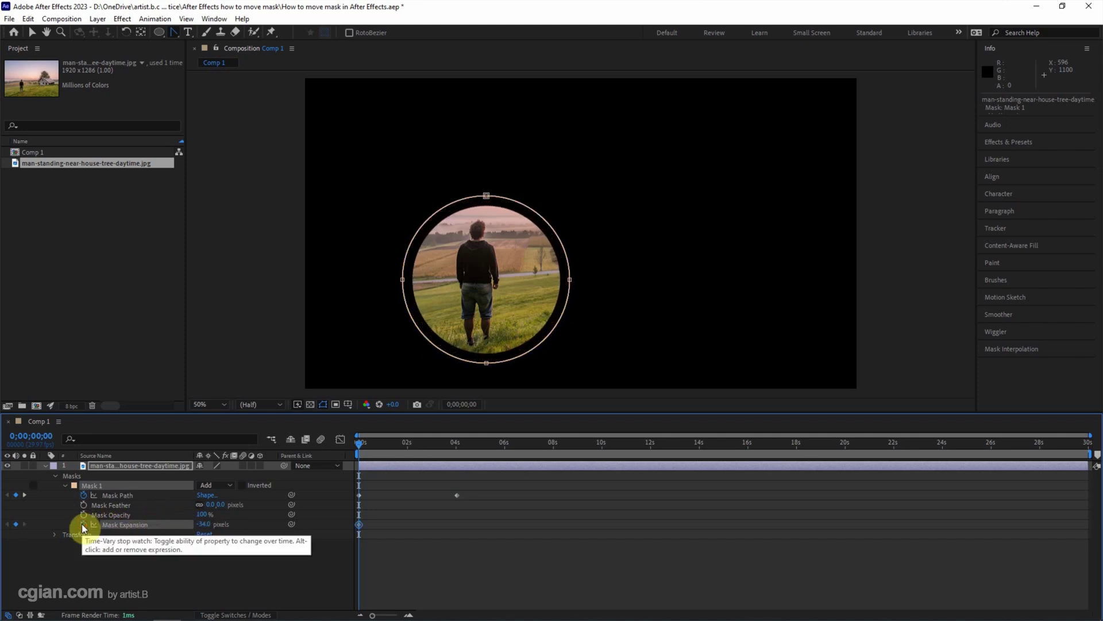
left_click_drag(358, 447, 457, 469)
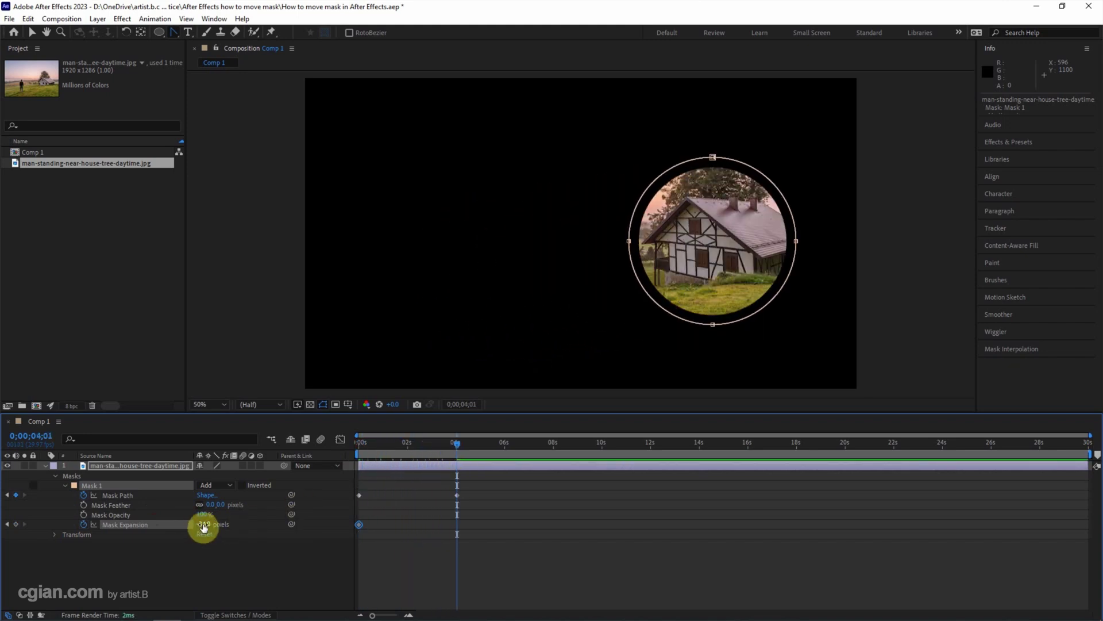
left_click_drag(205, 523, 287, 530)
left_click_drag(459, 444, 359, 443)
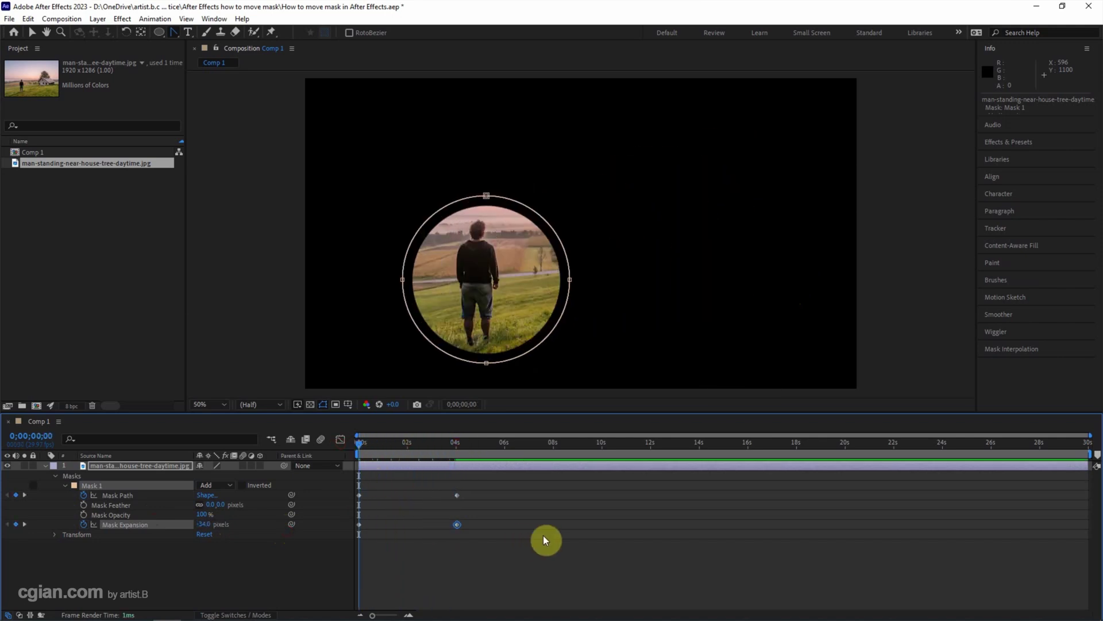
key("space")
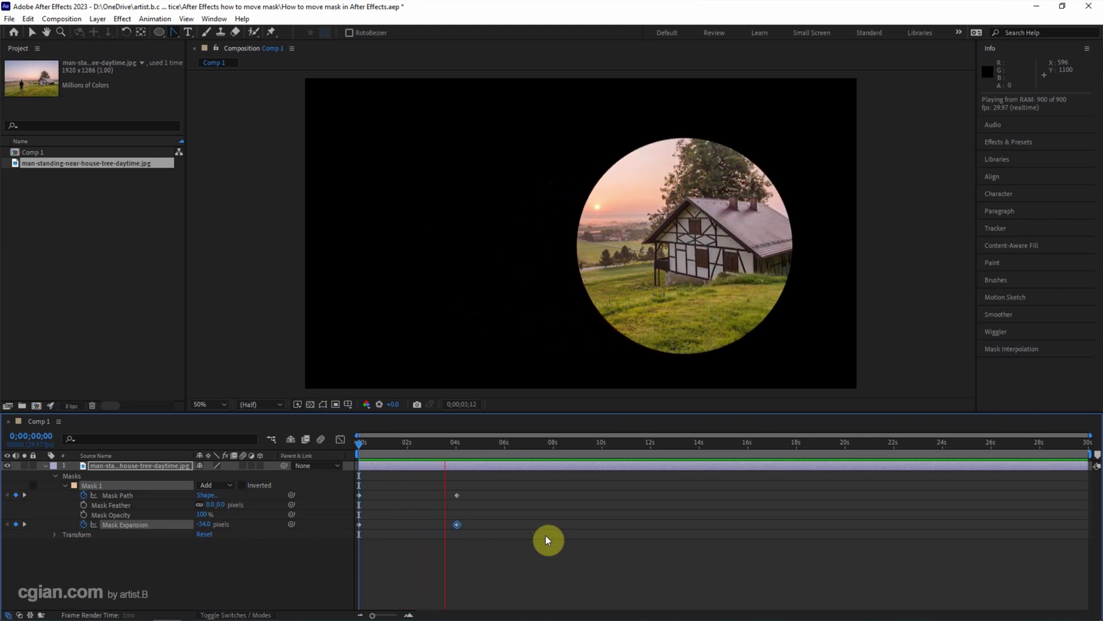
key("space")
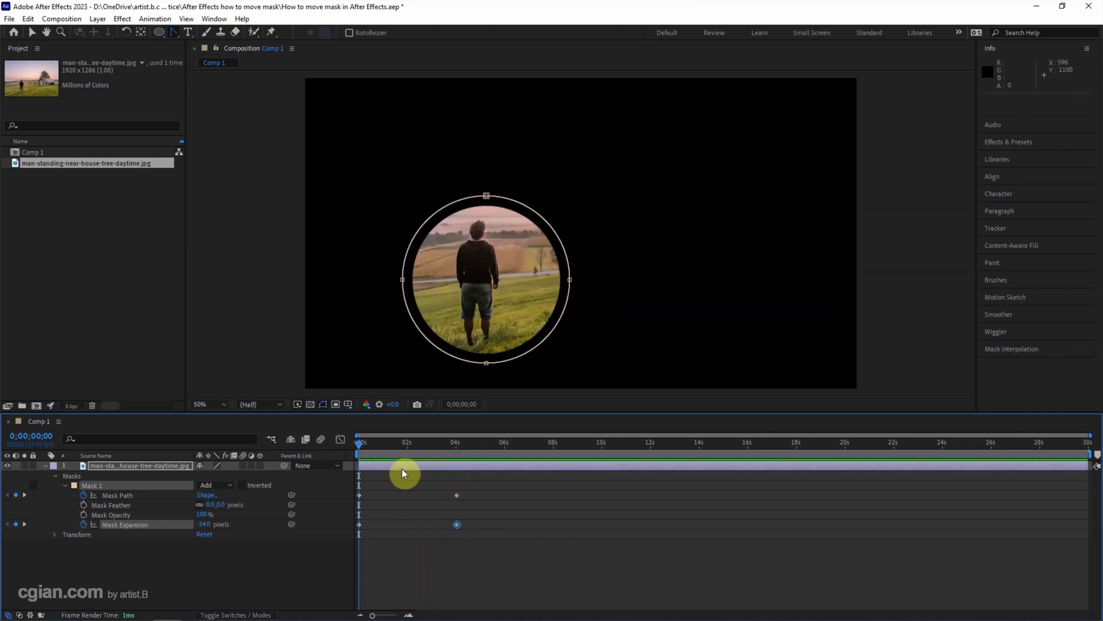
key("space")
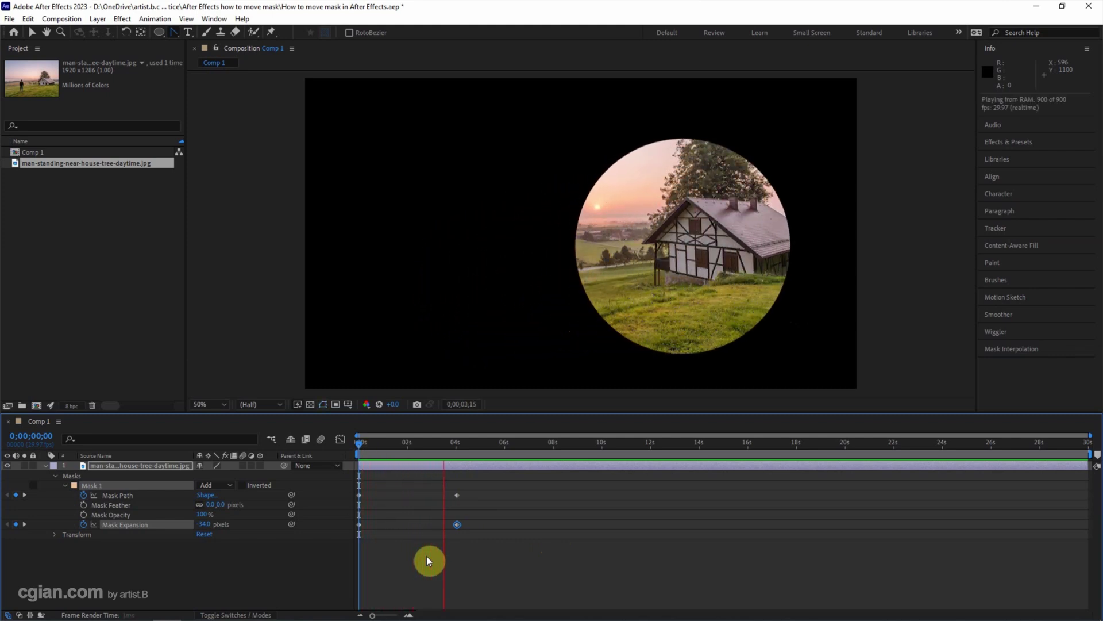
key("space")
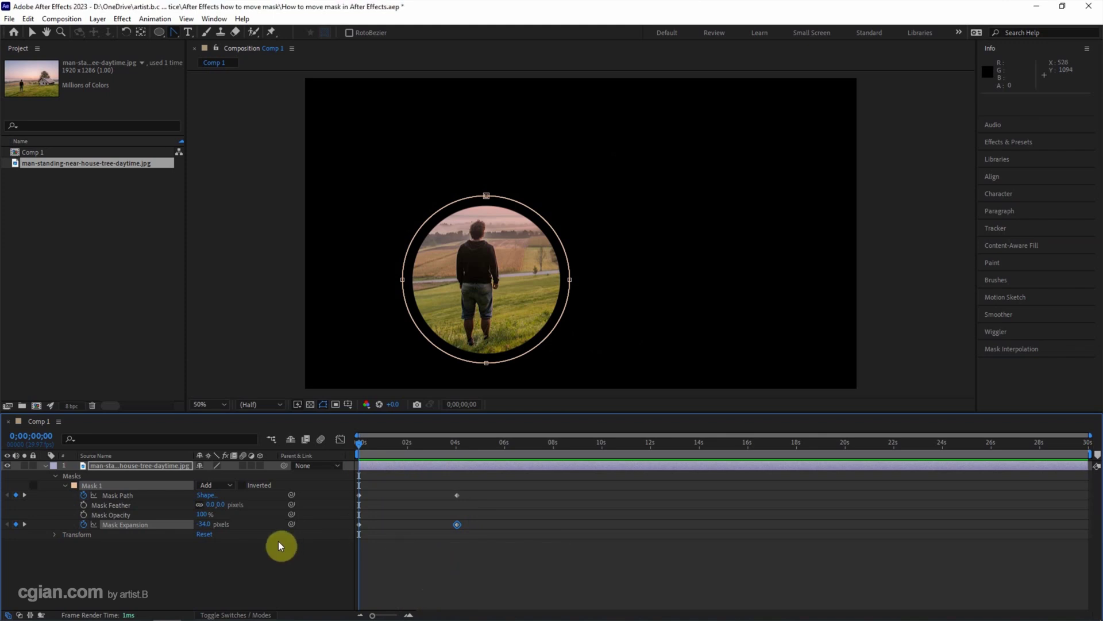
Delete the masked photo layer, re-add the landscape JPG, and nudge it upward
left_click(145, 465)
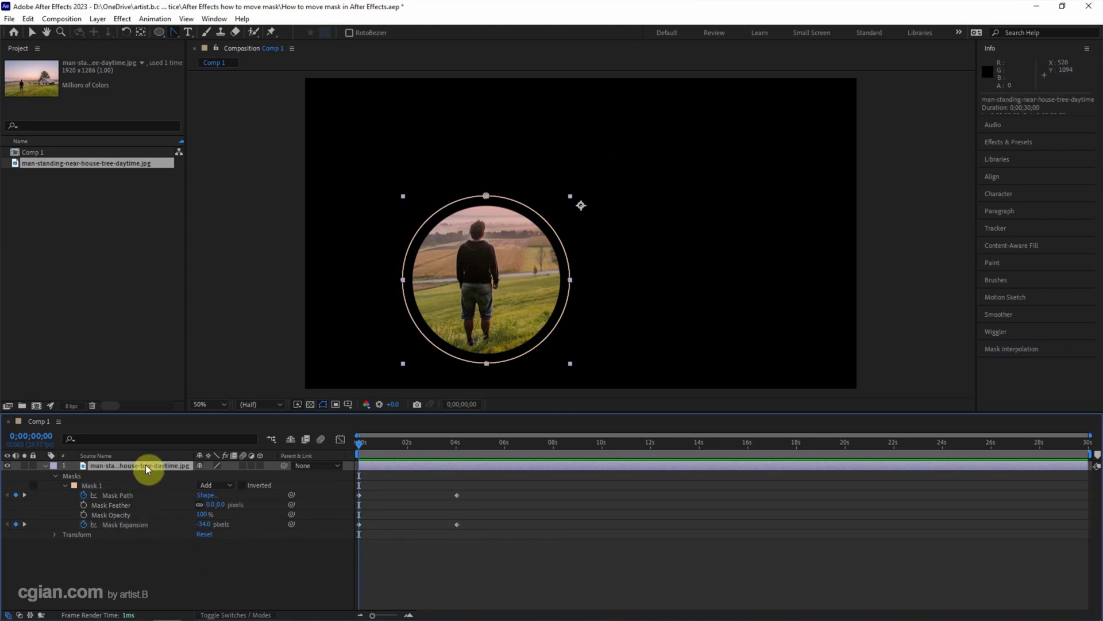
key("Delete")
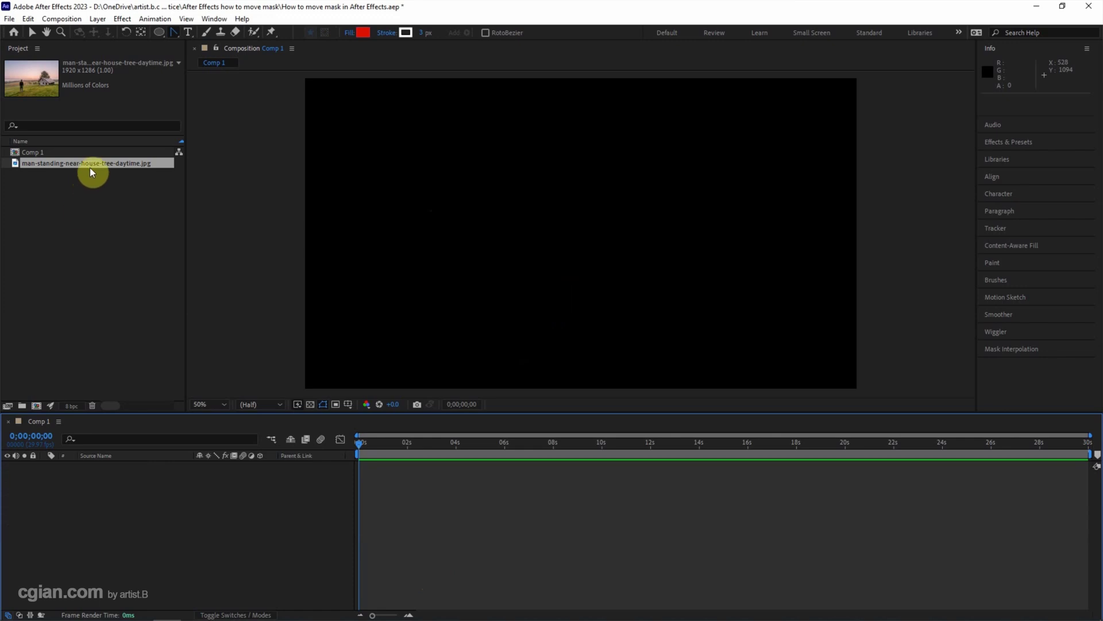
left_click_drag(90, 169, 151, 487)
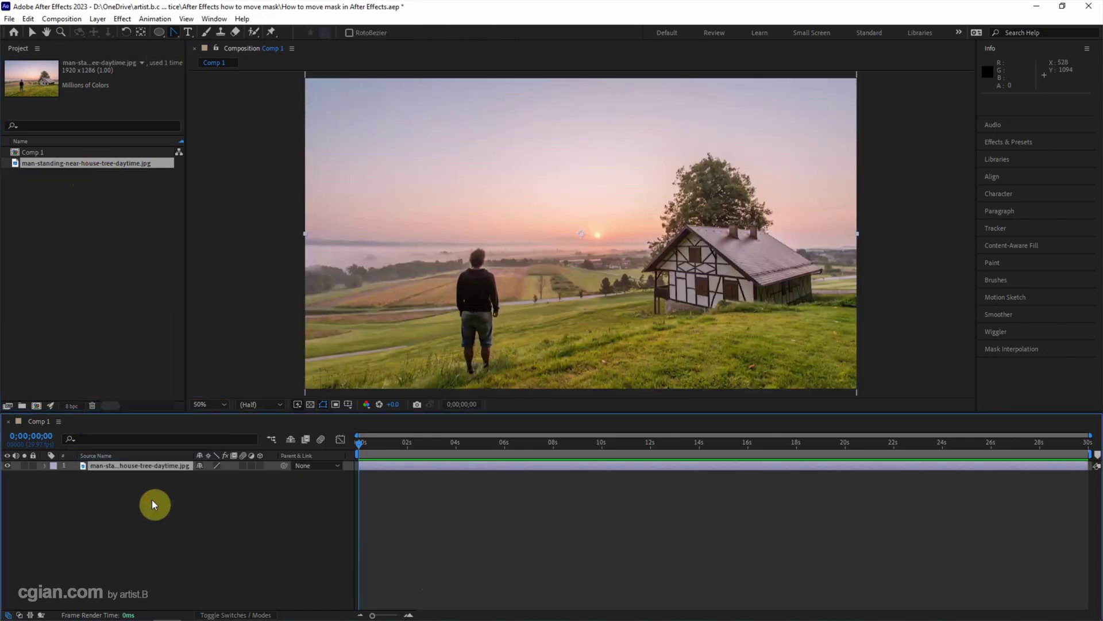
left_click_drag(337, 353, 340, 324)
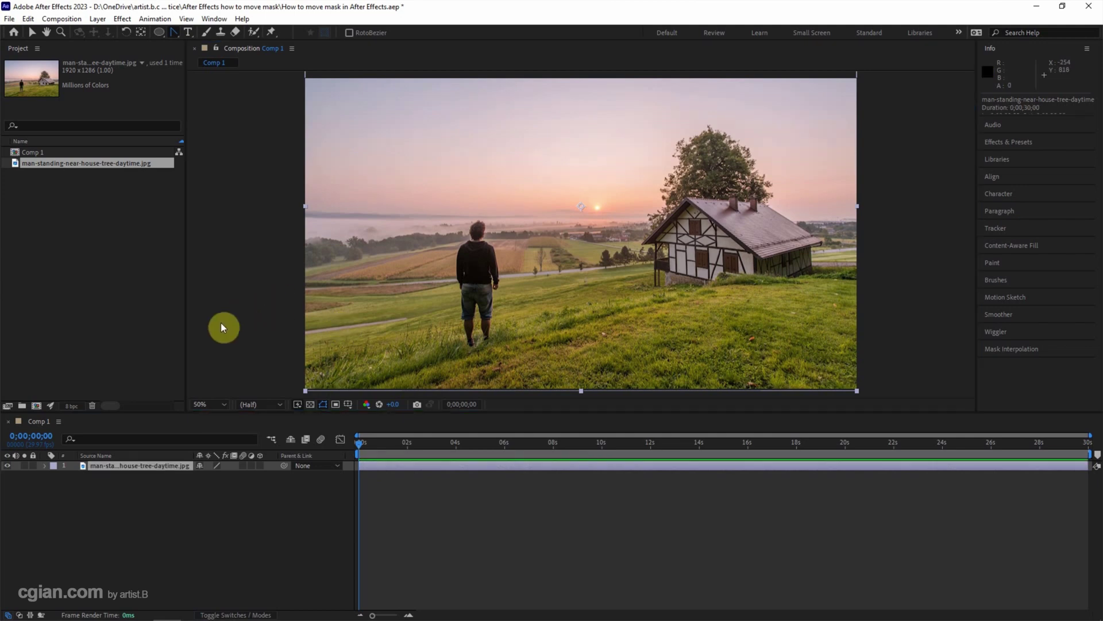
With nothing selected, draw Shape Layer 1, a red circle over the man
left_click(127, 515)
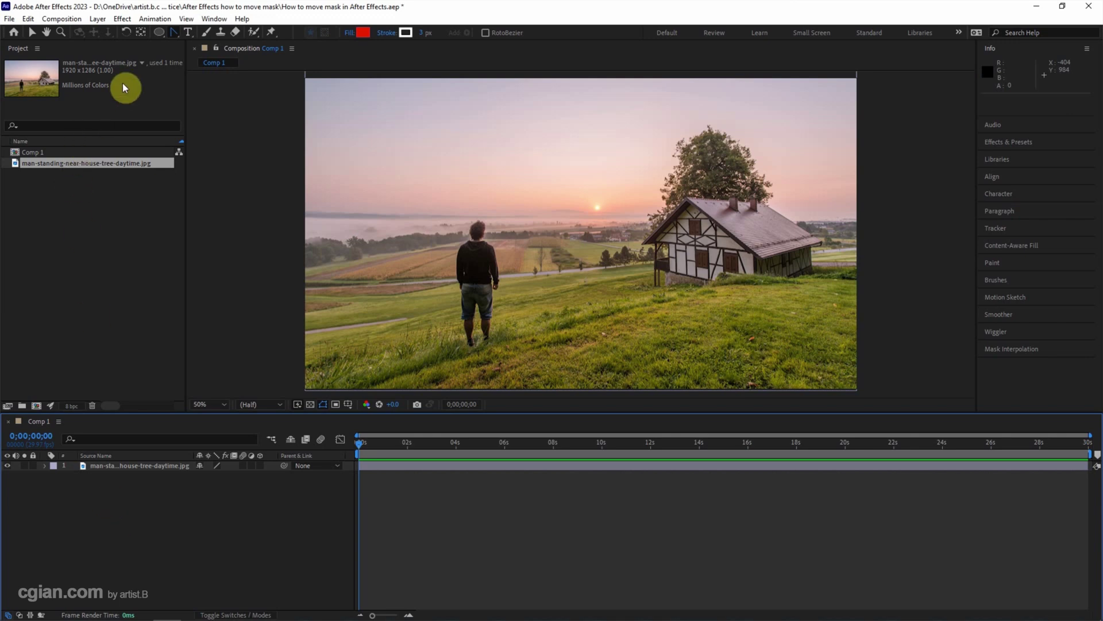
left_click(159, 35)
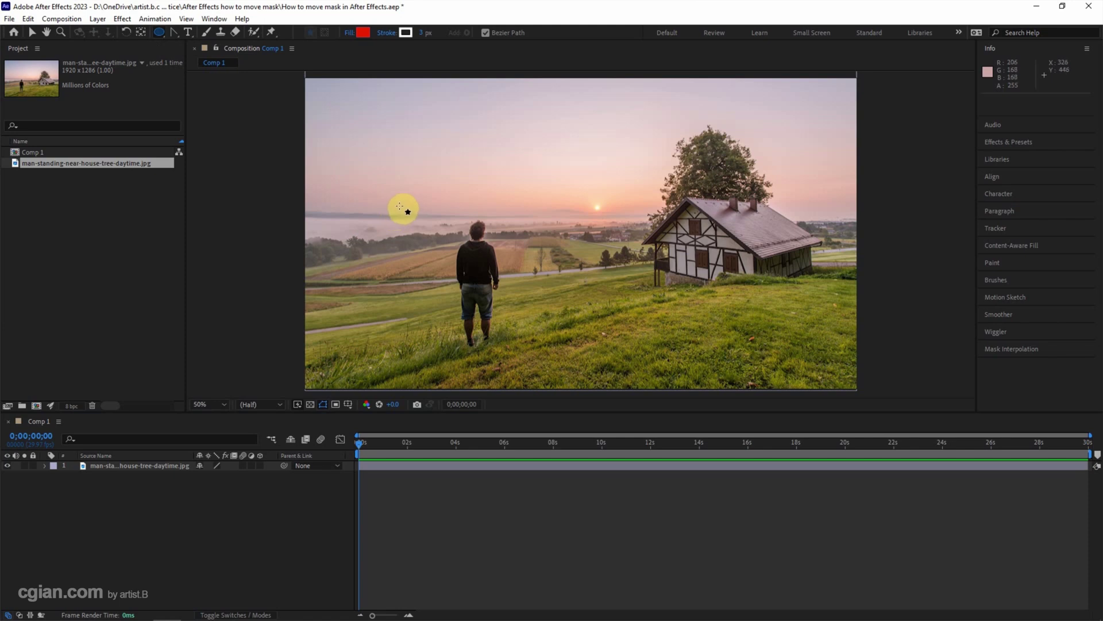
left_click_drag(402, 205, 537, 360)
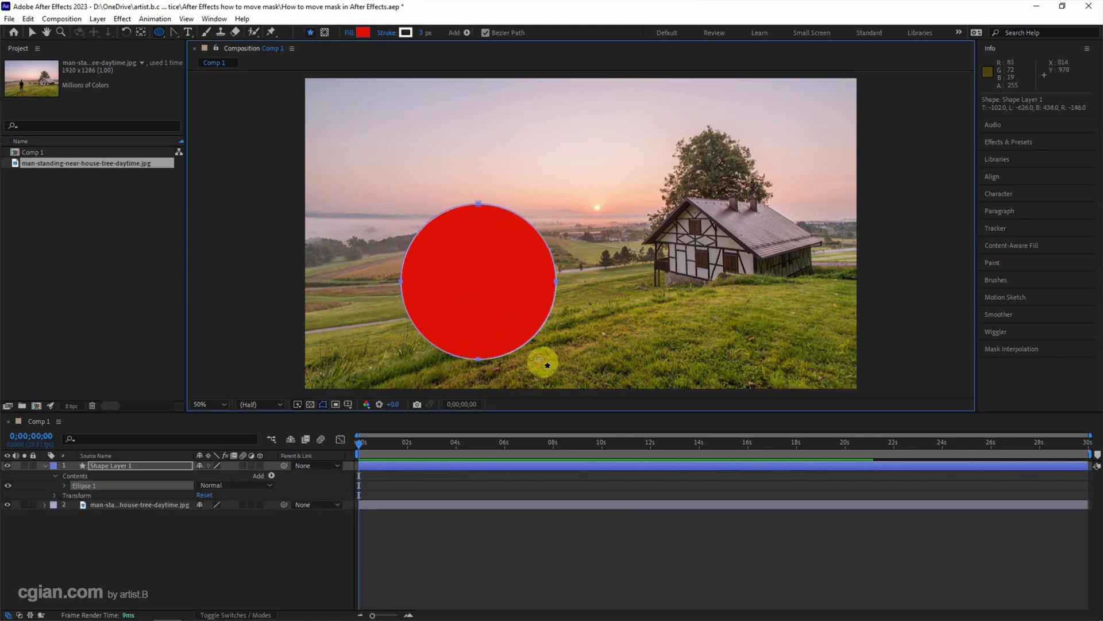
Center Shape Layer 1's anchor point in its layer content
left_click(151, 465)
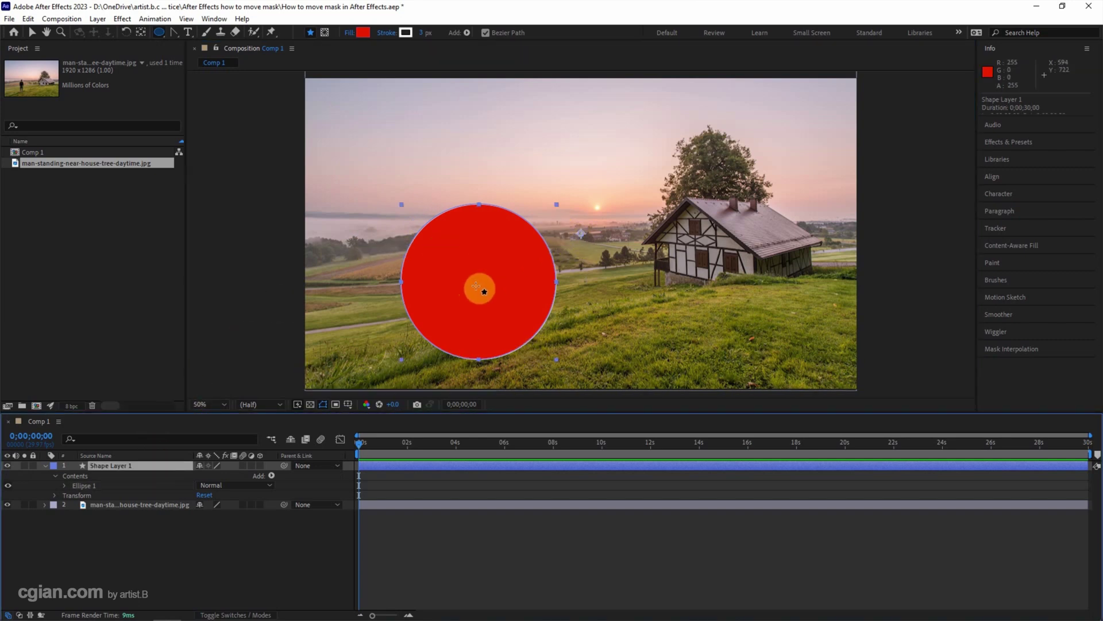
left_click(98, 19)
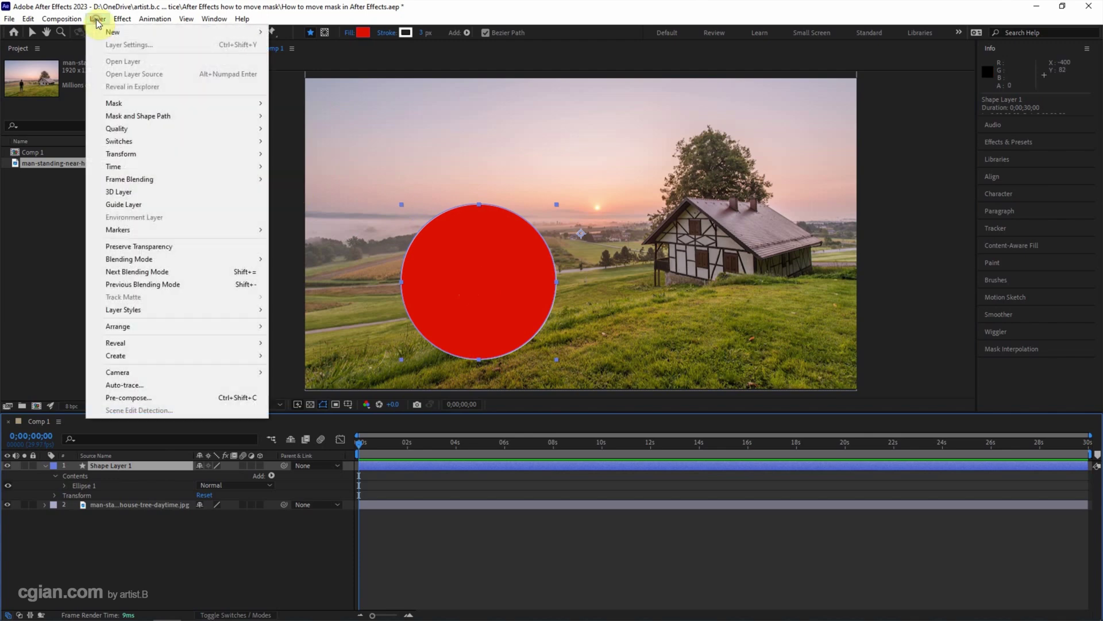
mouse_move(121, 154)
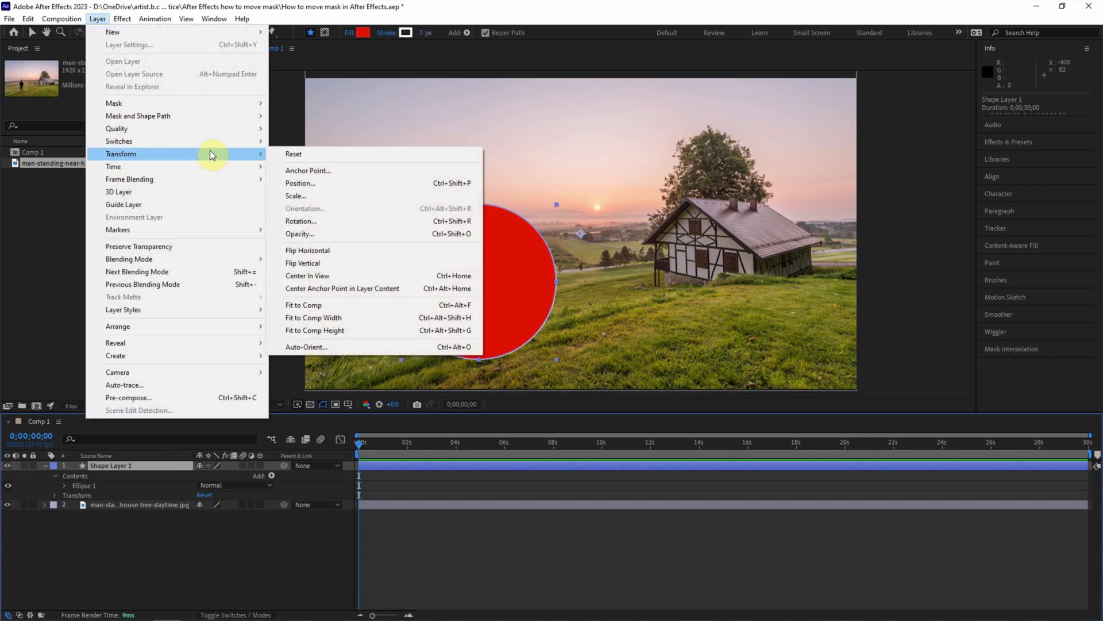
left_click(346, 290)
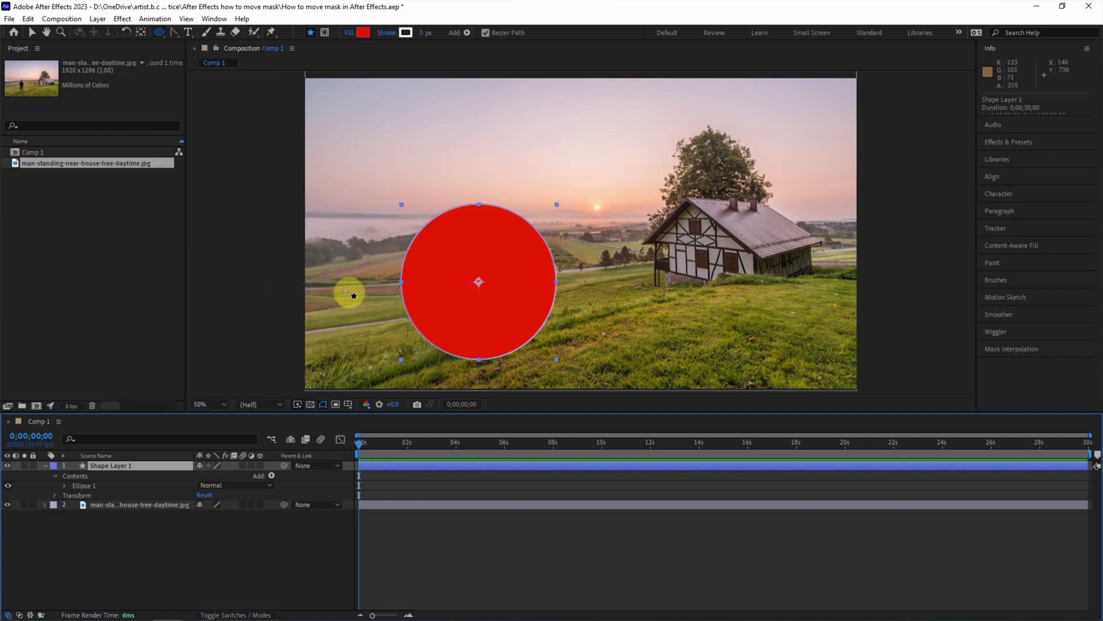
right_click(333, 455)
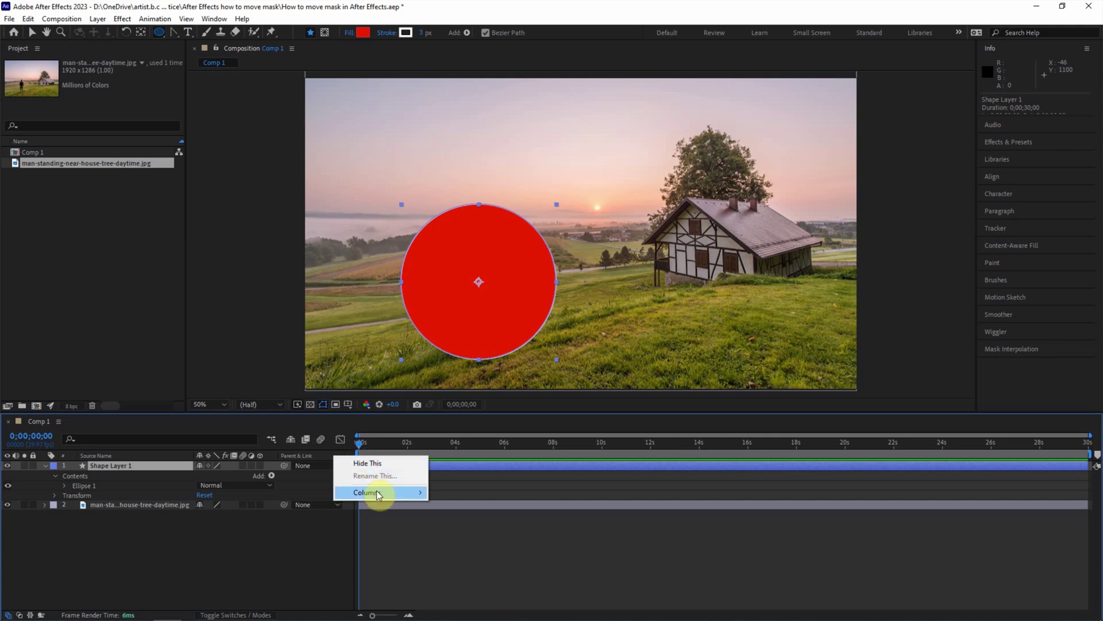
mouse_move(368, 492)
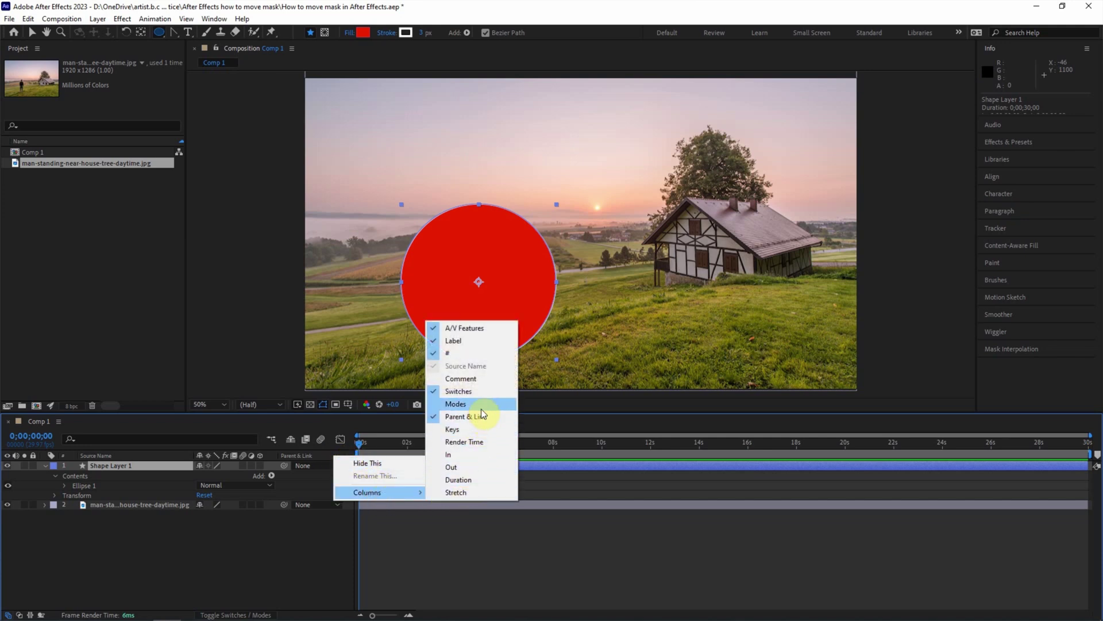
Show the Modes columns and set the photo's Track Matte to 1. Shape Layer 1
left_click(483, 402)
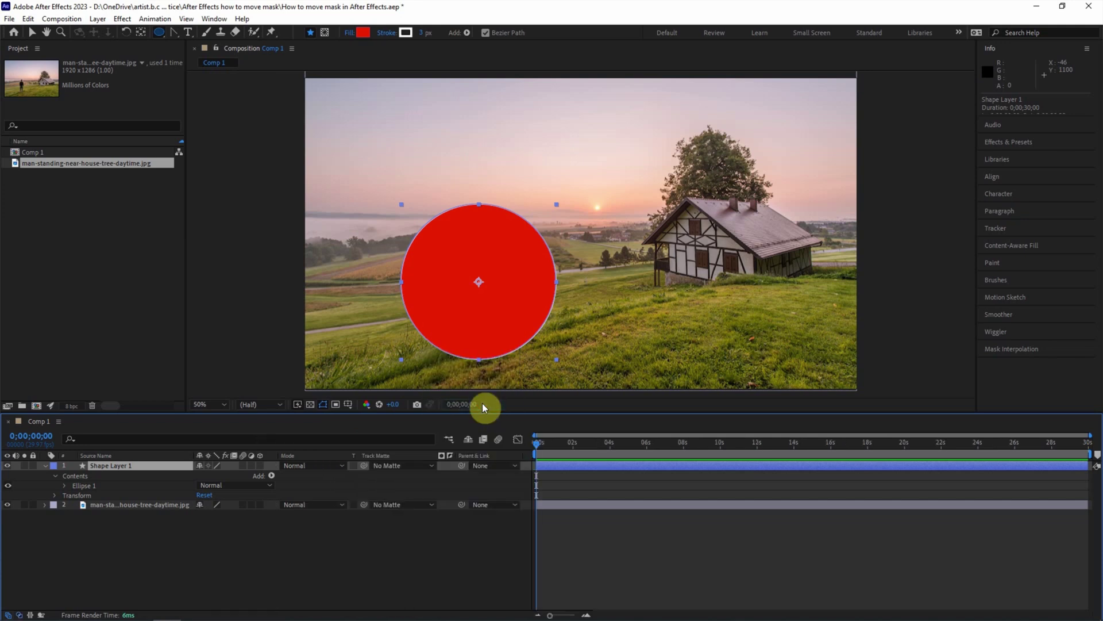
left_click(169, 505)
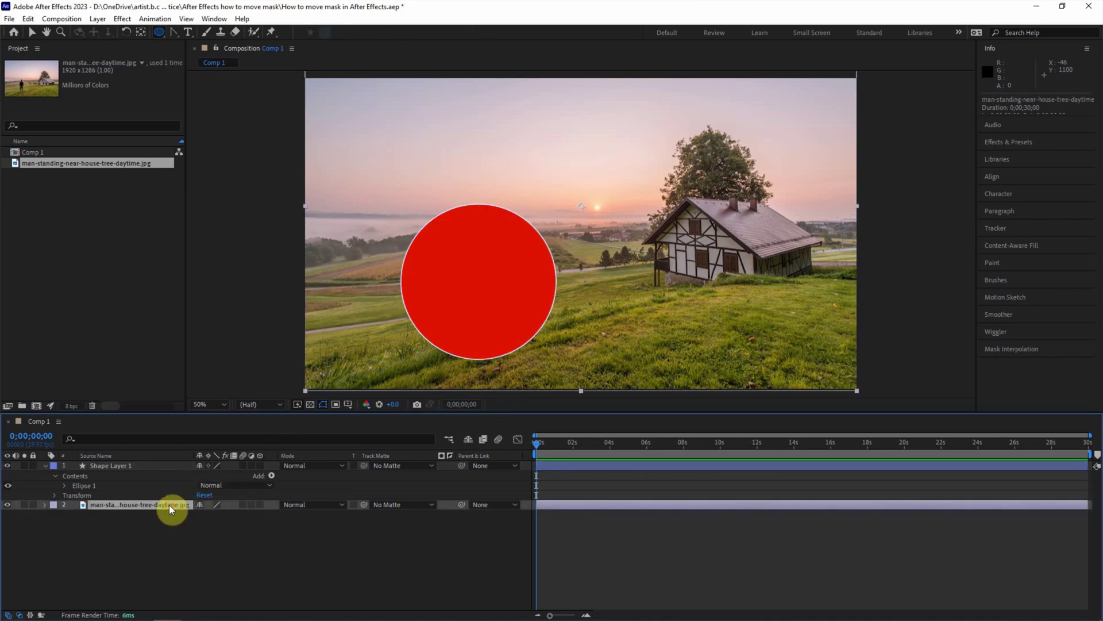
left_click(411, 502)
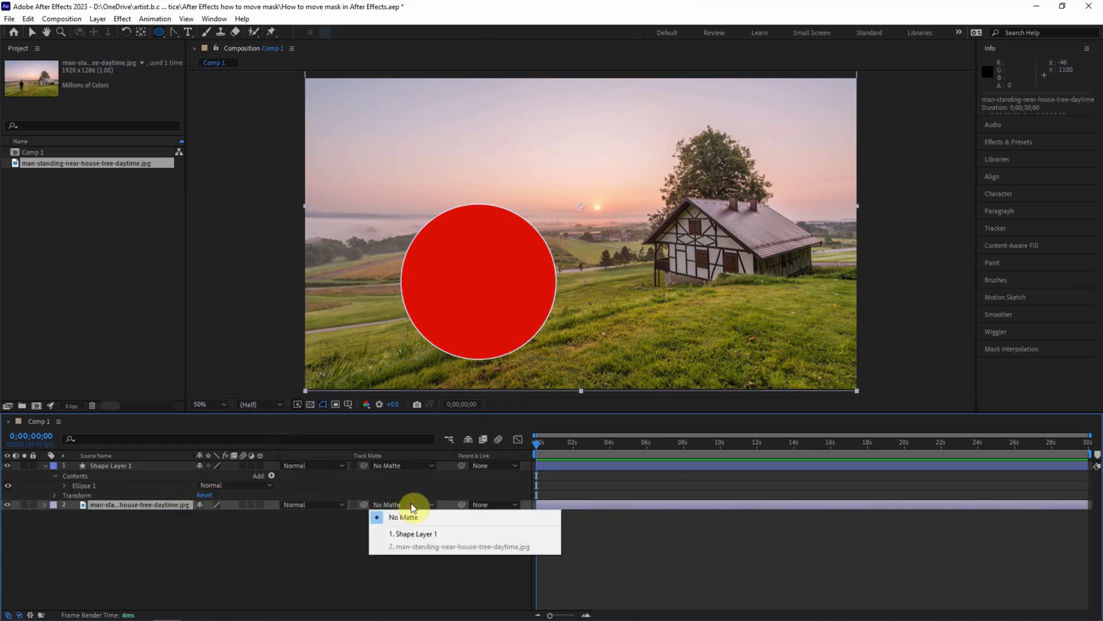
left_click(413, 535)
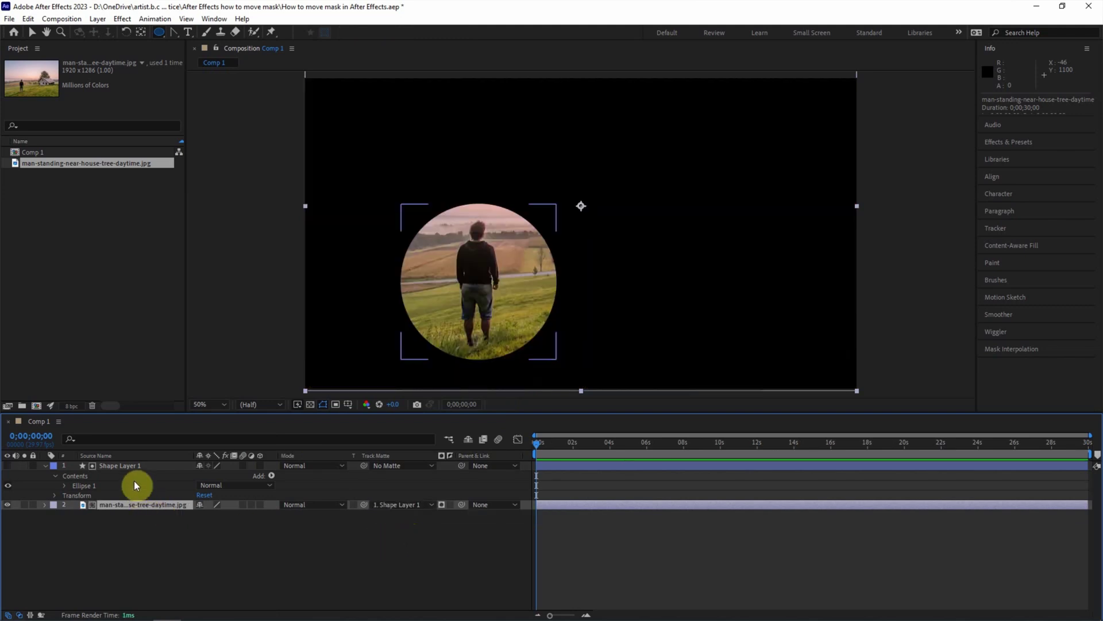
left_click(135, 466)
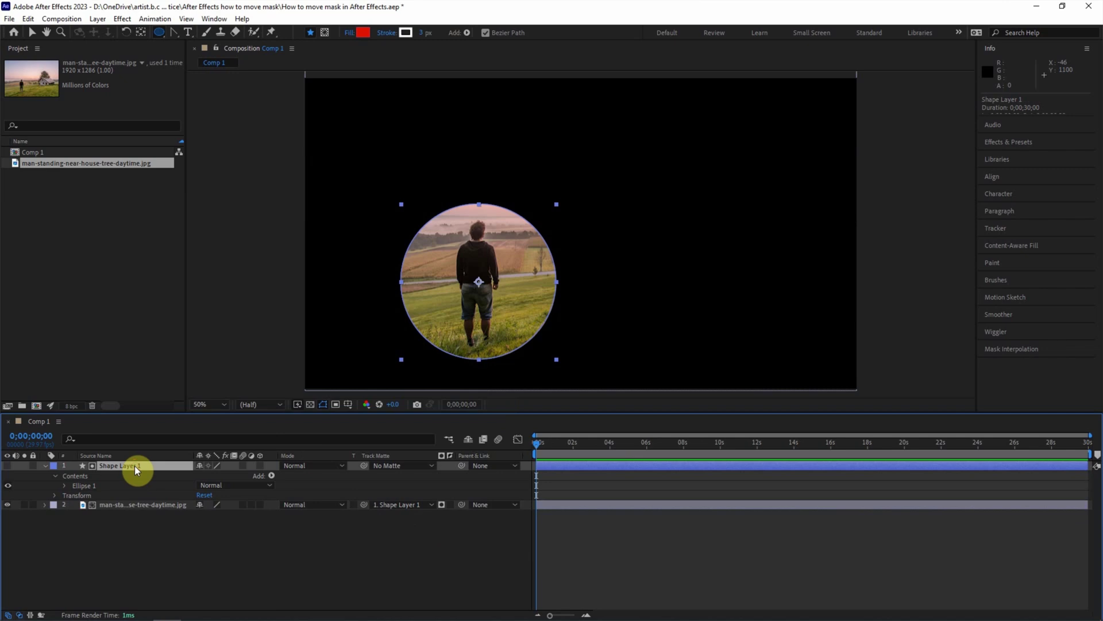
Set Shape Layer 1's first Position keyframe at 0 s, then drag the circle onto the house at 4 s
key("p")
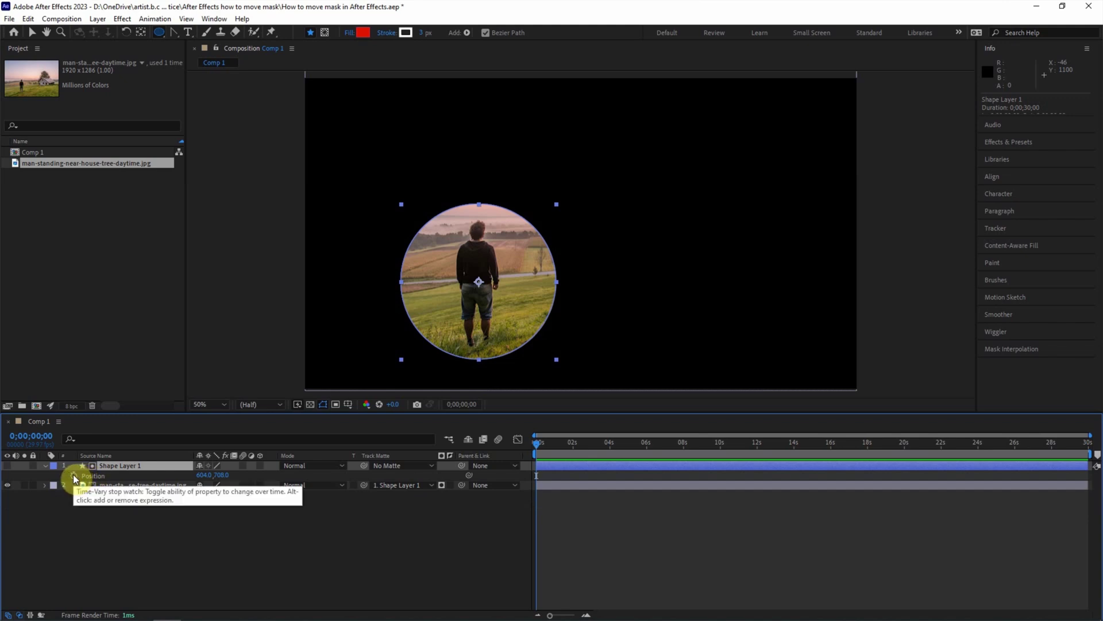
left_click(73, 477)
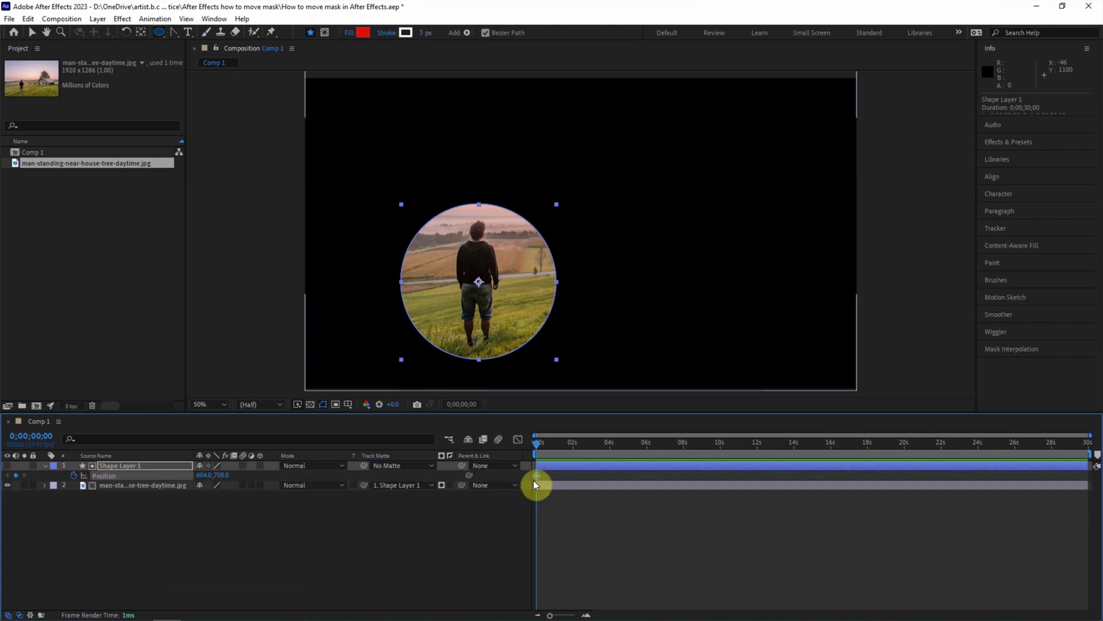
left_click(31, 33)
left_click_drag(545, 448, 609, 464)
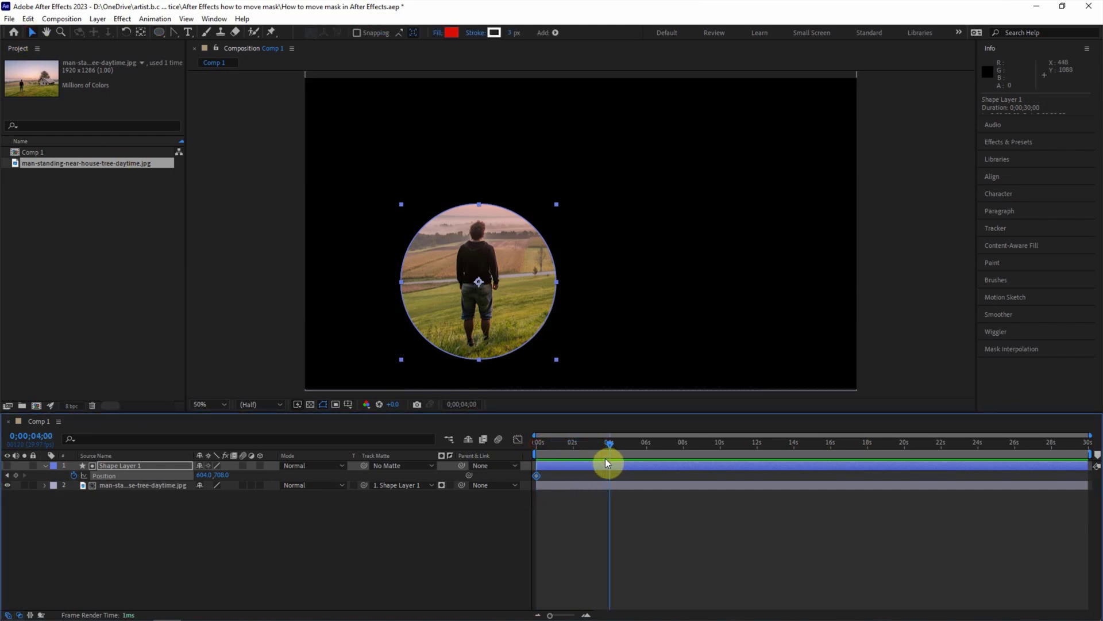
mouse_move(478, 330)
left_mouse_down()
mouse_move(636, 277)
mouse_move(689, 291)
left_mouse_up()
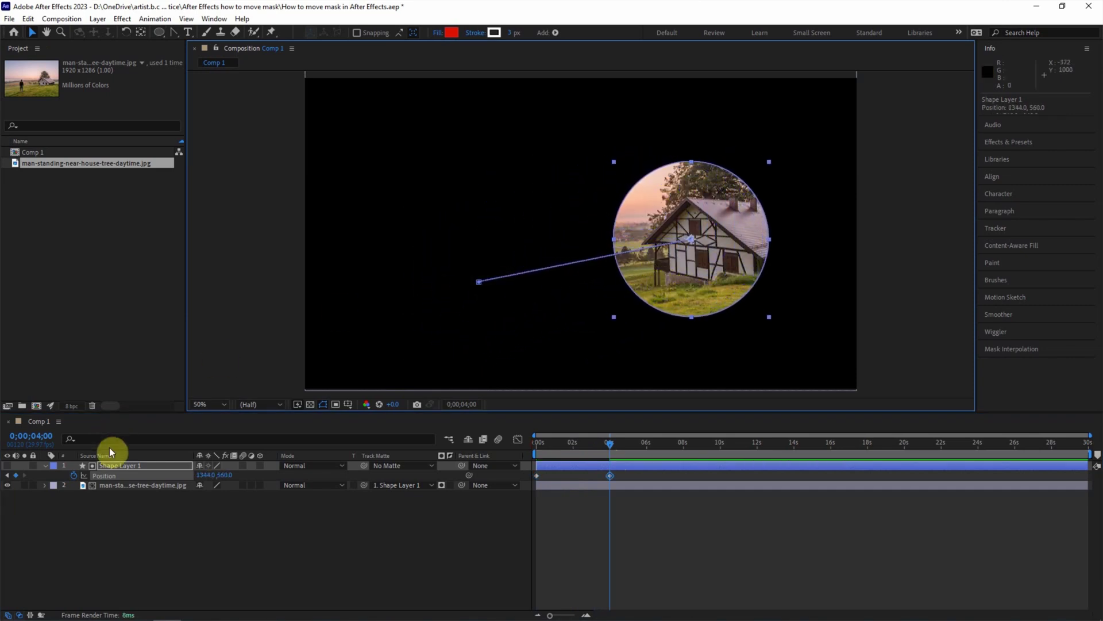
key("s")
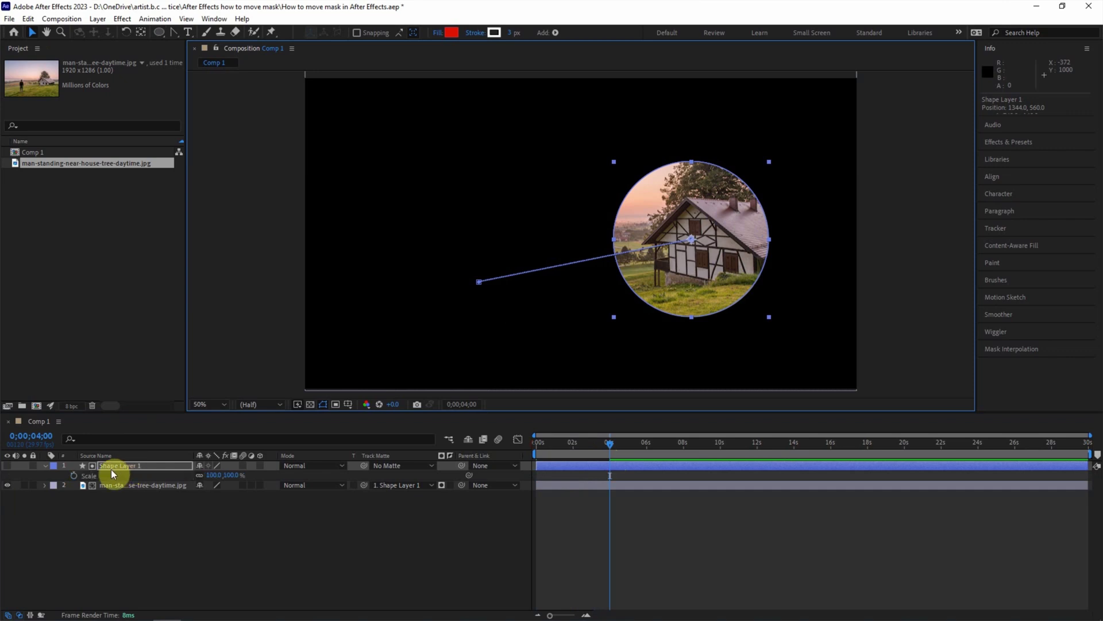
Keyframe Shape Layer 1's scale from 100% at 0s to 137% at 4s over the house
left_click(533, 446)
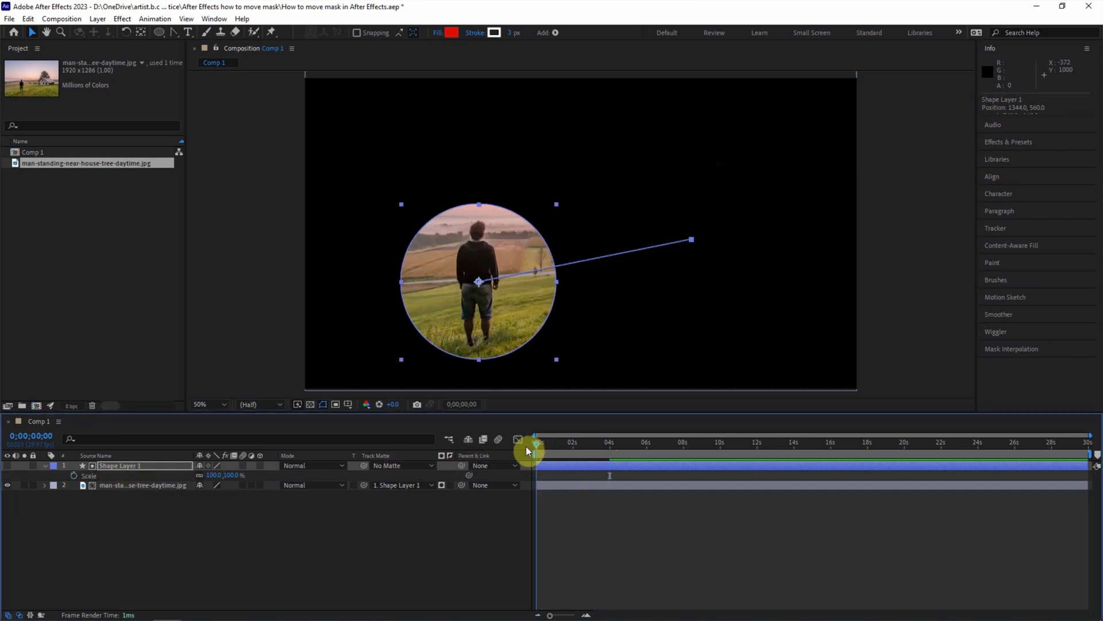
left_click(80, 476)
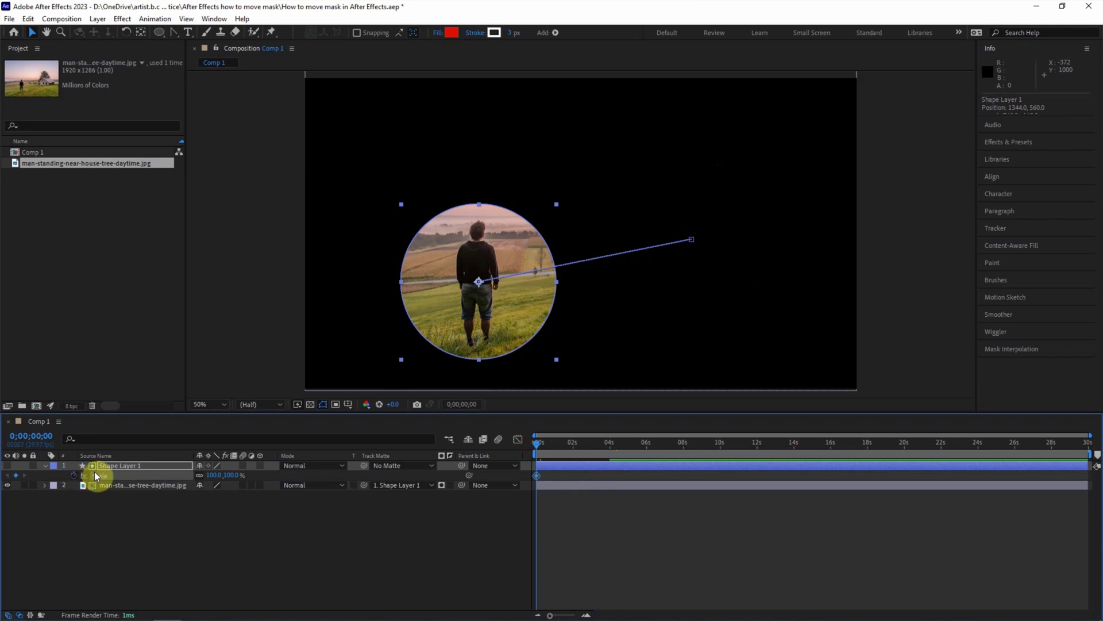
left_click_drag(537, 447, 610, 454)
key("shift+p")
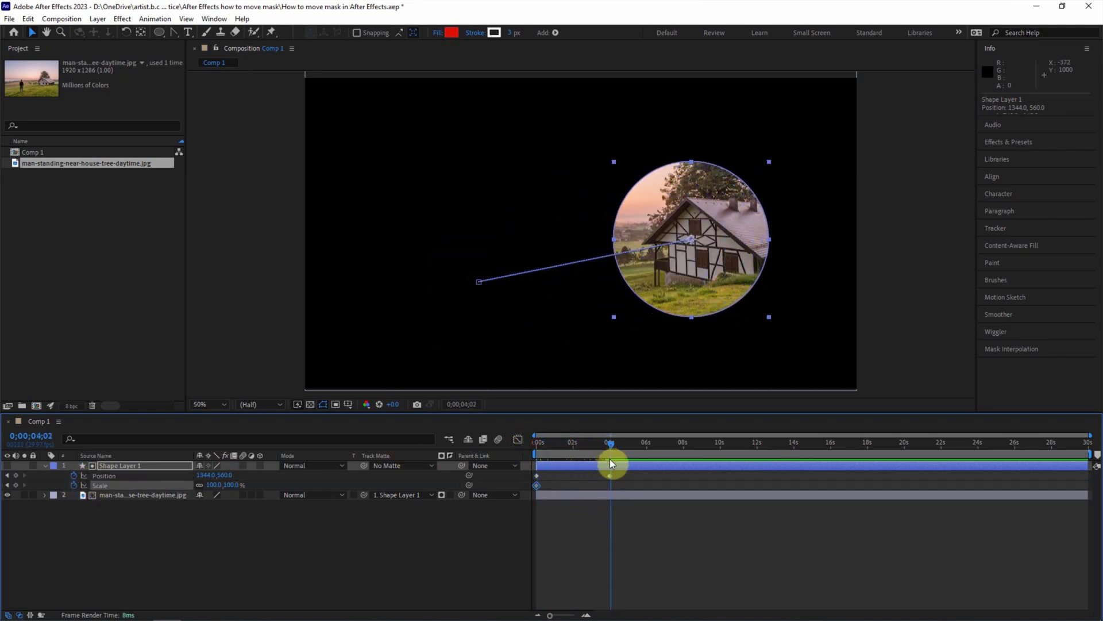
left_click(610, 445)
left_click_drag(226, 484, 283, 467)
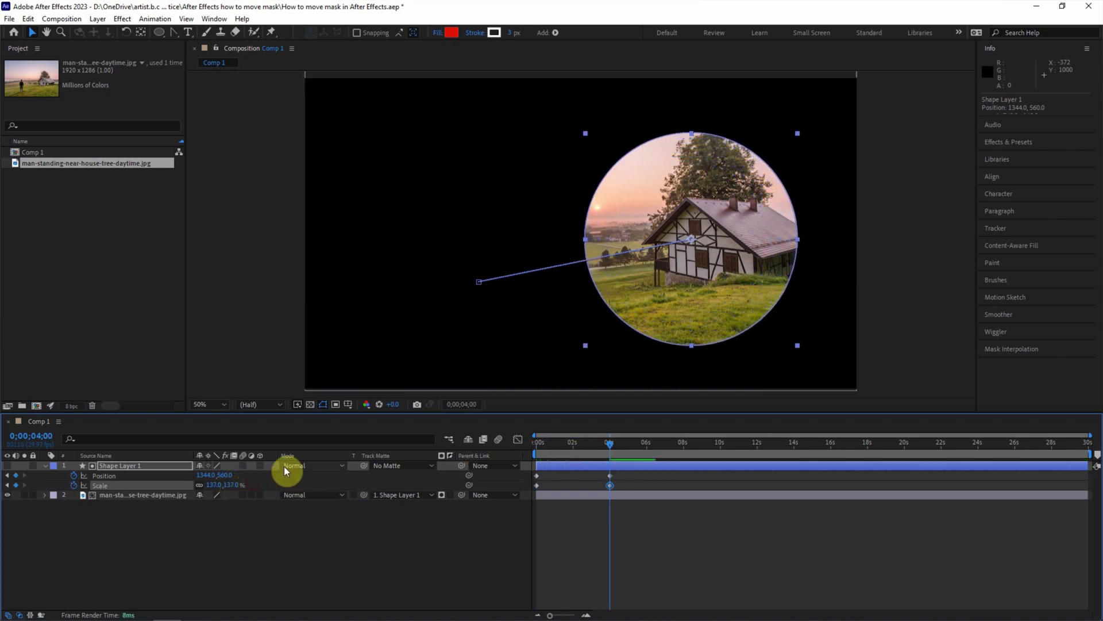